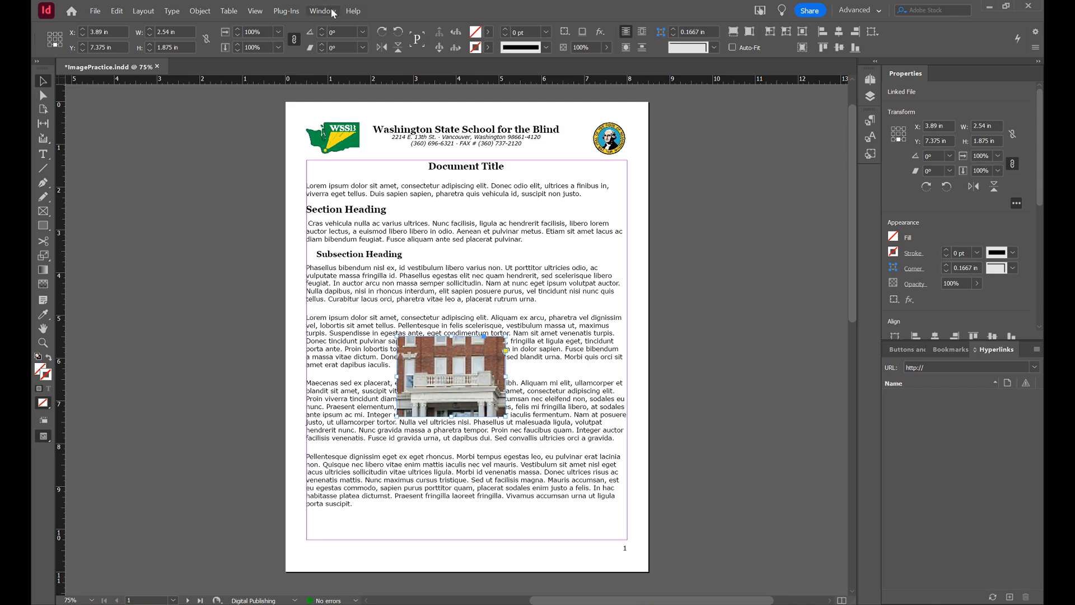
# Step: Turn on Auto-Fit for the building photo and fit it with Fill Frame Proportionally
pyautogui.click(333, 12)
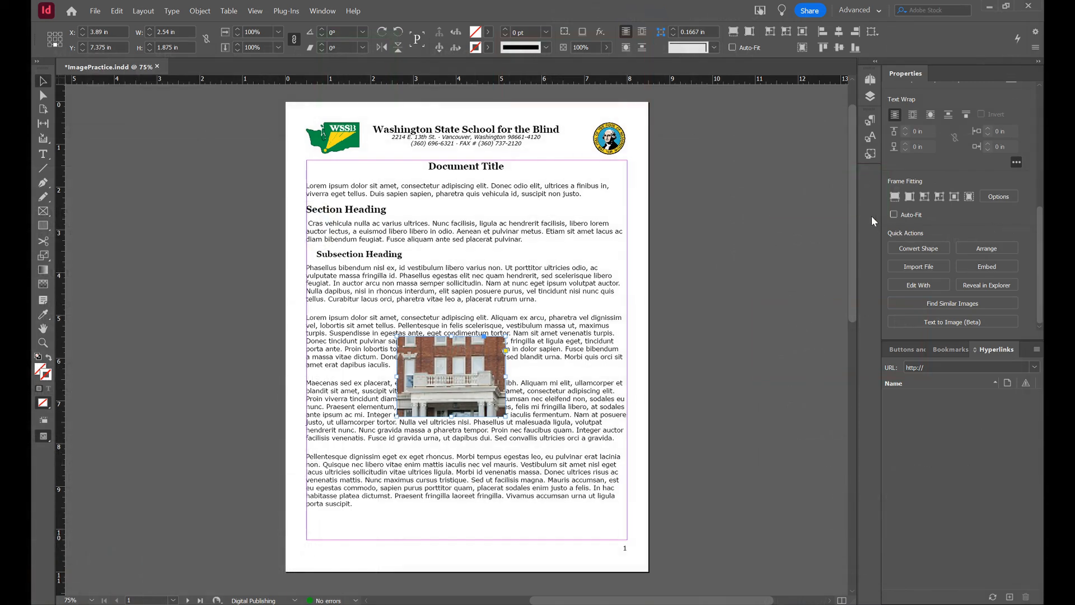
pyautogui.click(894, 214)
pyautogui.click(909, 196)
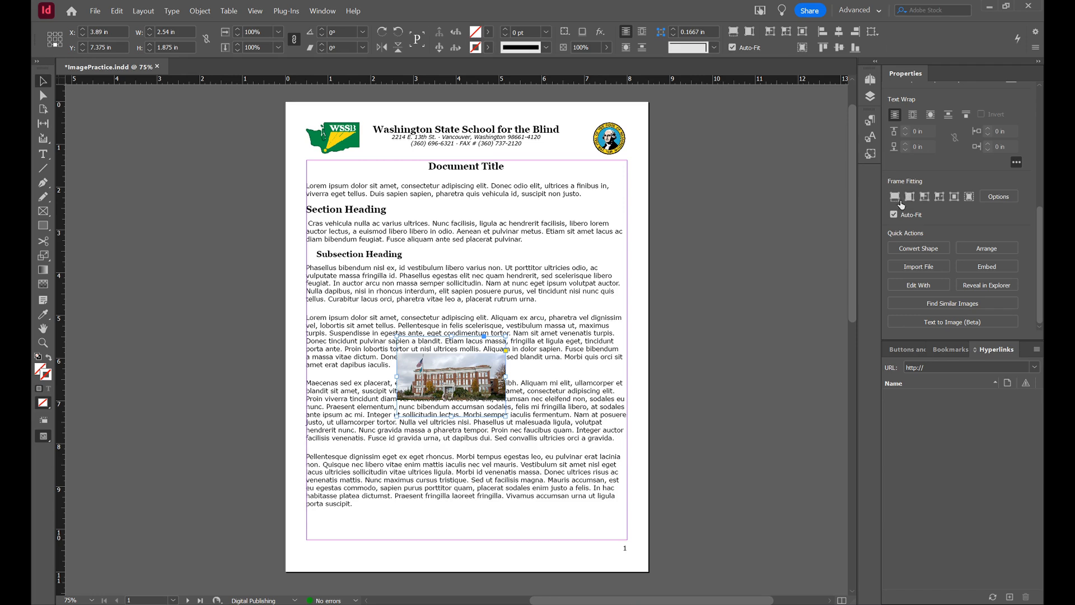
pyautogui.click(893, 199)
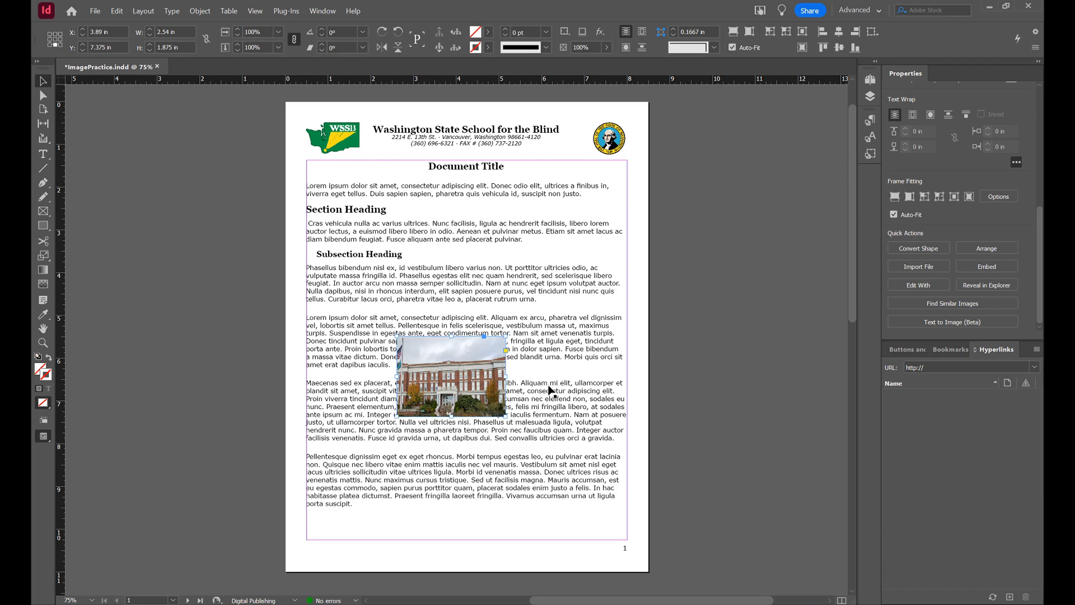
# Step: Shrink the building photo's frame and set its width and height to 1 in each
pyautogui.moveTo(504, 338); pyautogui.dragTo(467, 359)
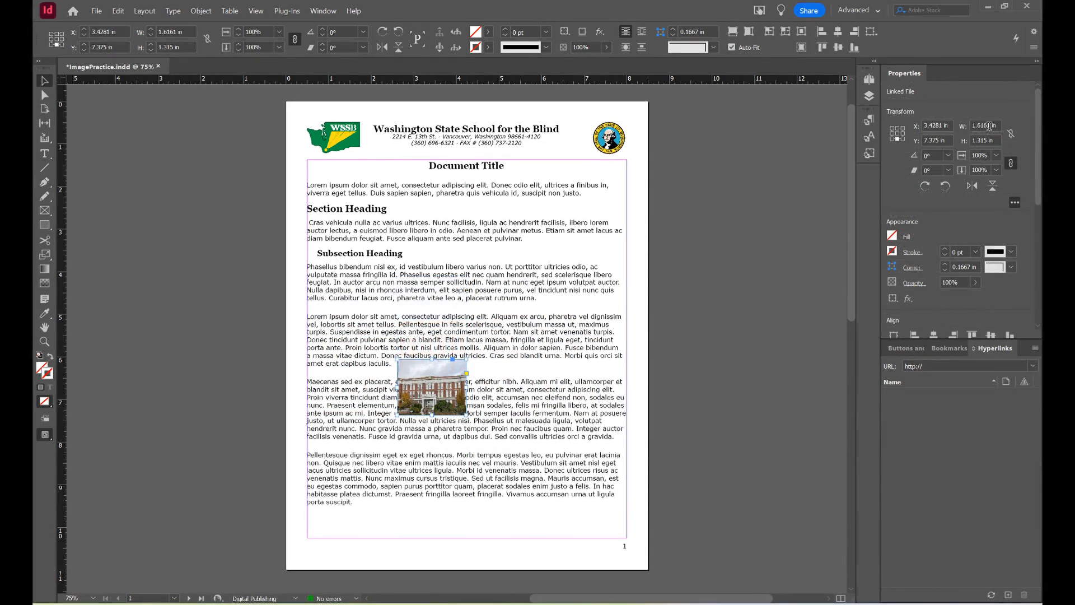
pyautogui.tripleClick(990, 129)
pyautogui.write('1')
pyautogui.press('Tab')
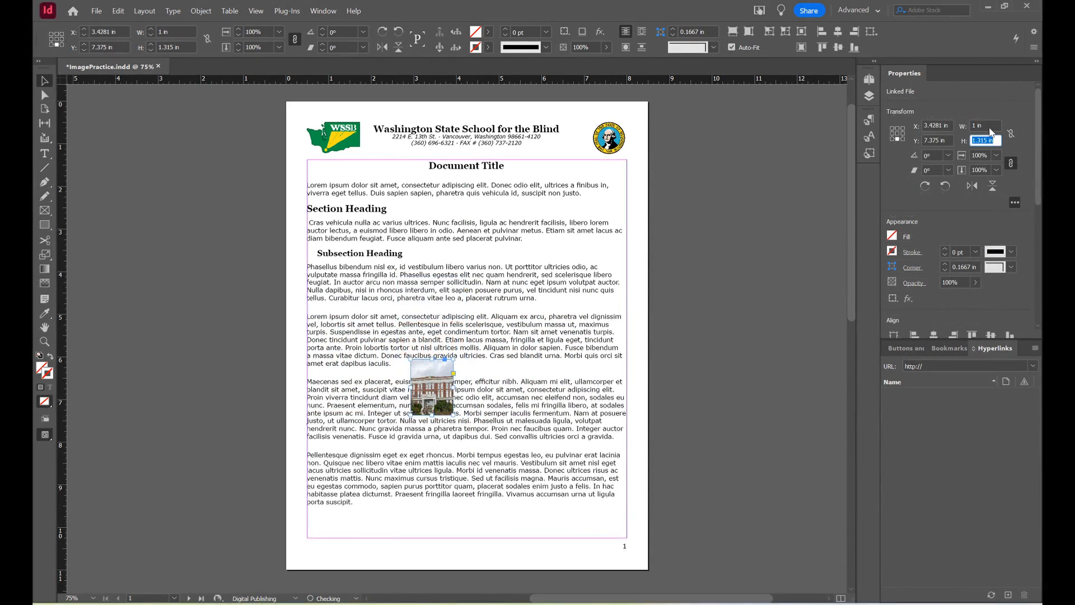
pyautogui.write('1')
pyautogui.press('Tab')
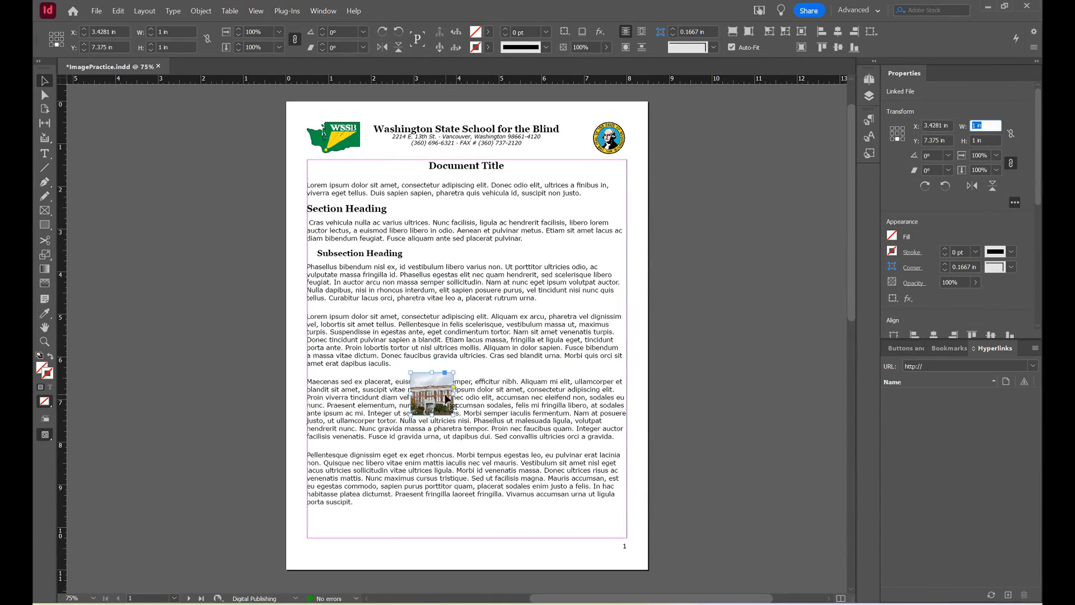
# Step: Move the building photo to the right margin beside the "Maecenas" paragraph and wrap the text around its bounding box
pyautogui.moveTo(447, 399); pyautogui.dragTo(611, 333)
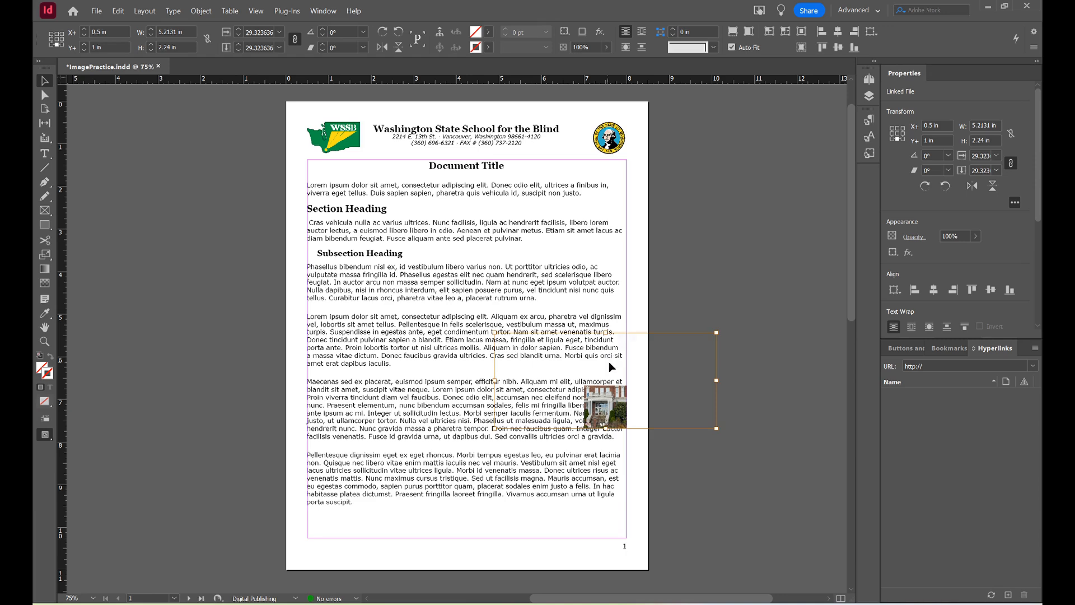
pyautogui.press('Escape')
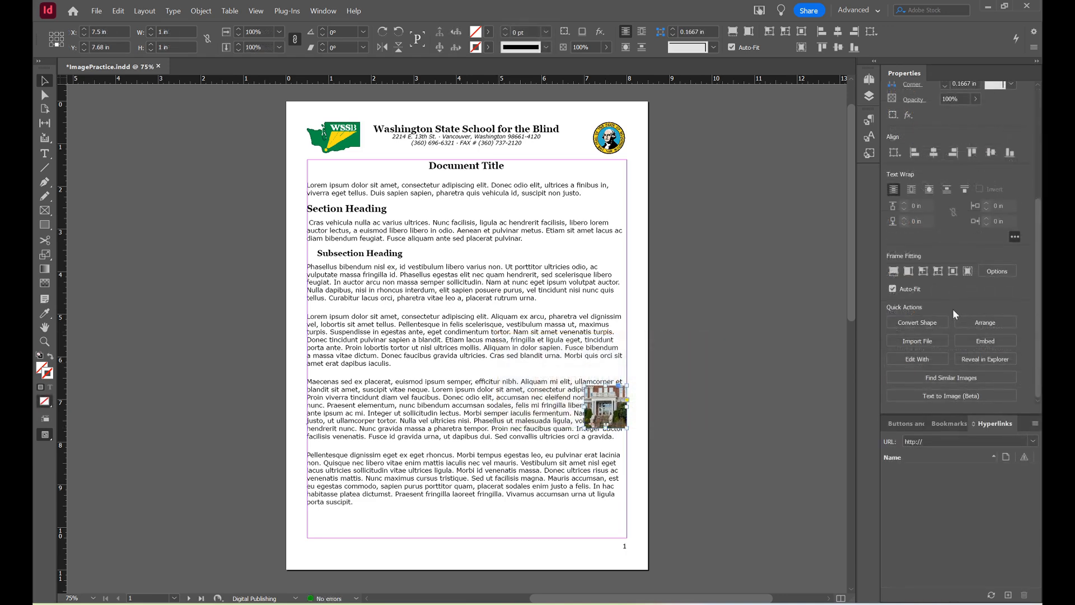
pyautogui.click(912, 190)
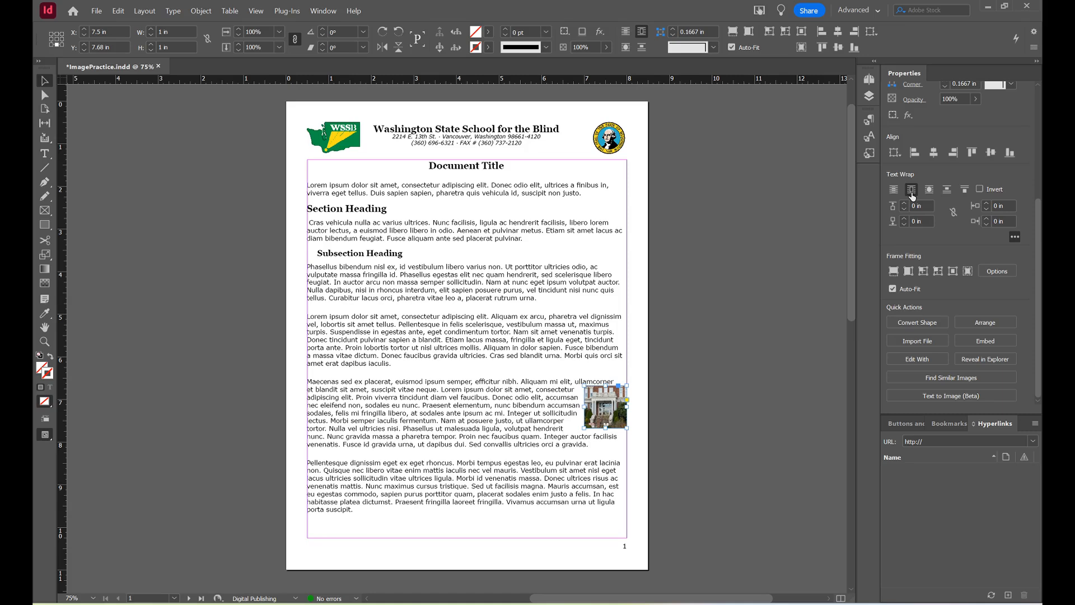
pyautogui.click(1015, 239)
pyautogui.click(1015, 239)
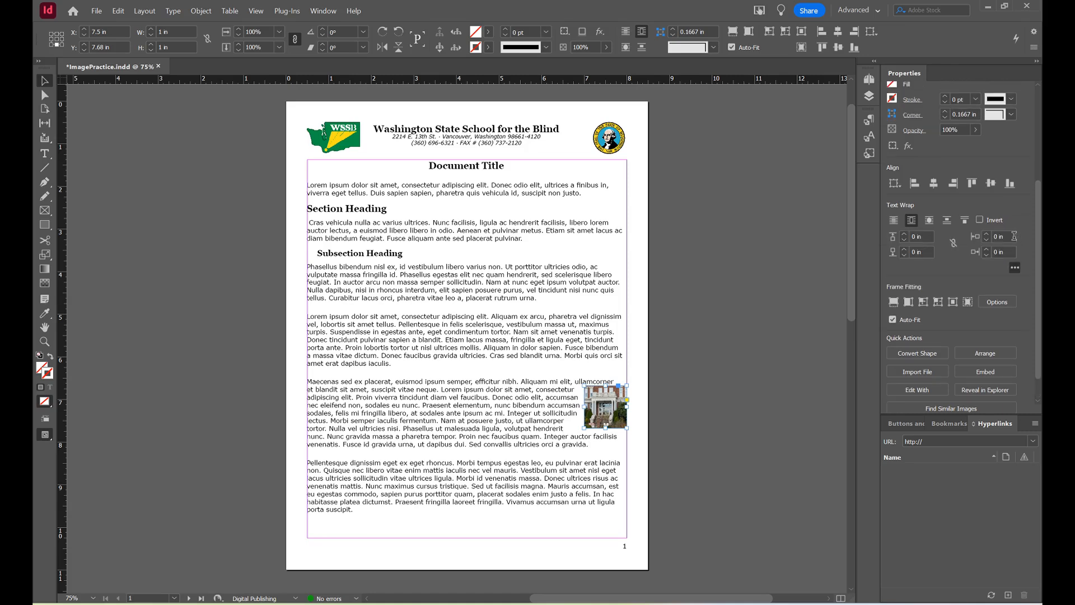
# Step: Unlink the photo's wrap offsets, set top 0, bottom 0.0625, left and right 0.125 in, and anchor it at the "Maecenas" paragraph's start
pyautogui.click(919, 237)
pyautogui.press('Up')
pyautogui.press('Up')
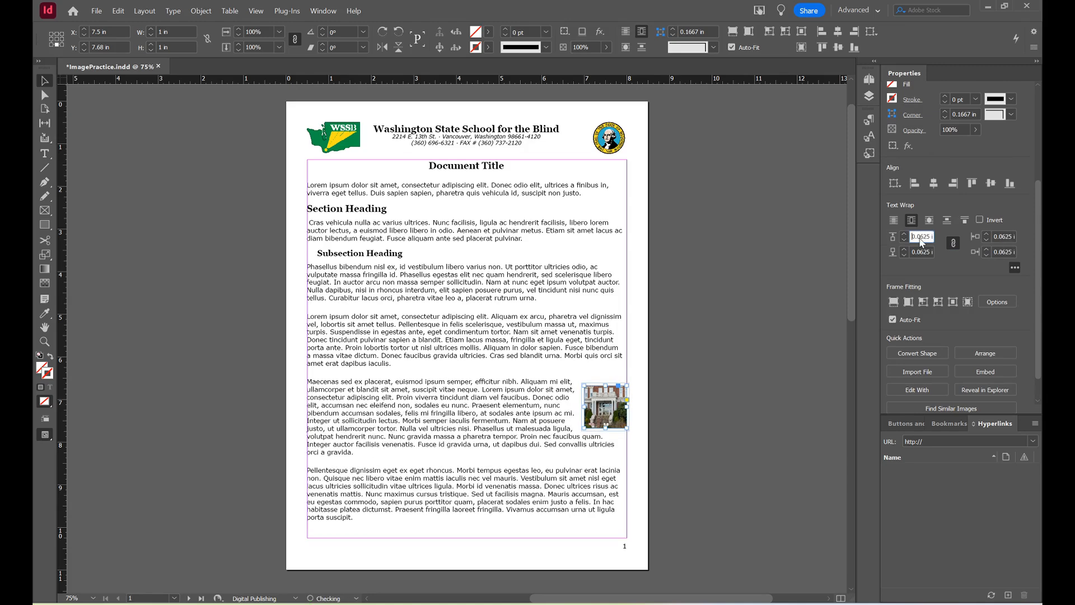
pyautogui.click(954, 242)
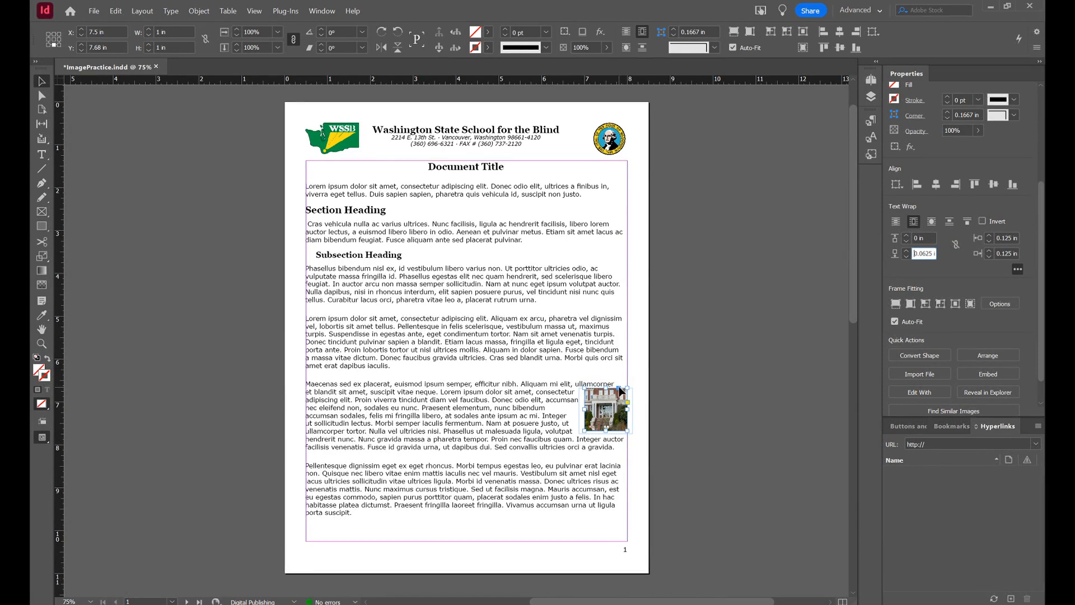
pyautogui.moveTo(618, 388)
pyautogui.mouseDown()
pyautogui.moveTo(526, 404)
pyautogui.moveTo(308, 388)
pyautogui.mouseUp()
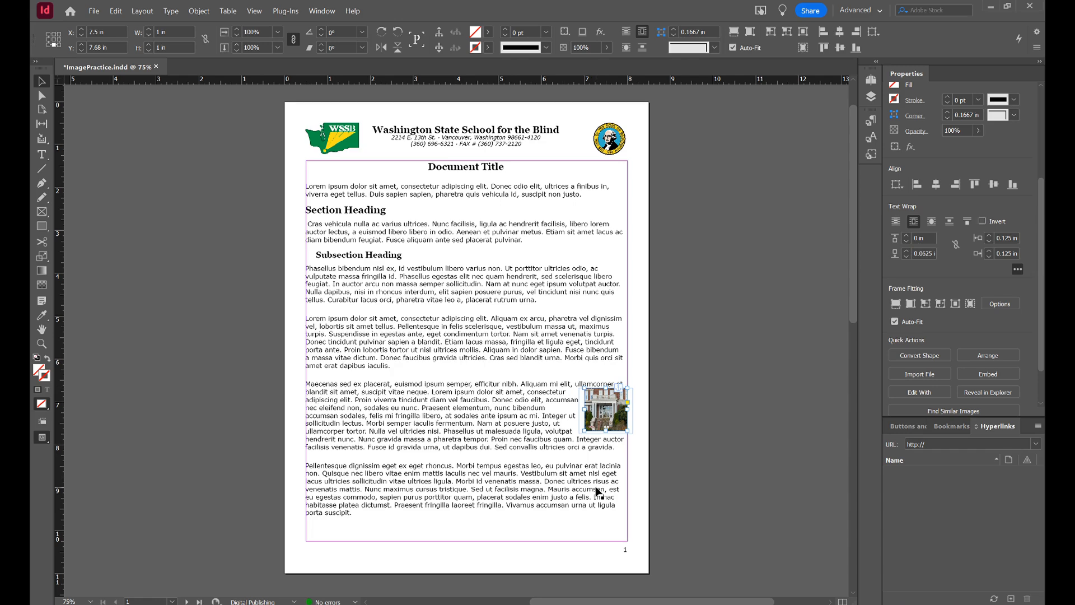
# Step: Give the photo the custom alt text "The front door of the Old Main building on WSSB Campus."
pyautogui.rightClick(607, 421)
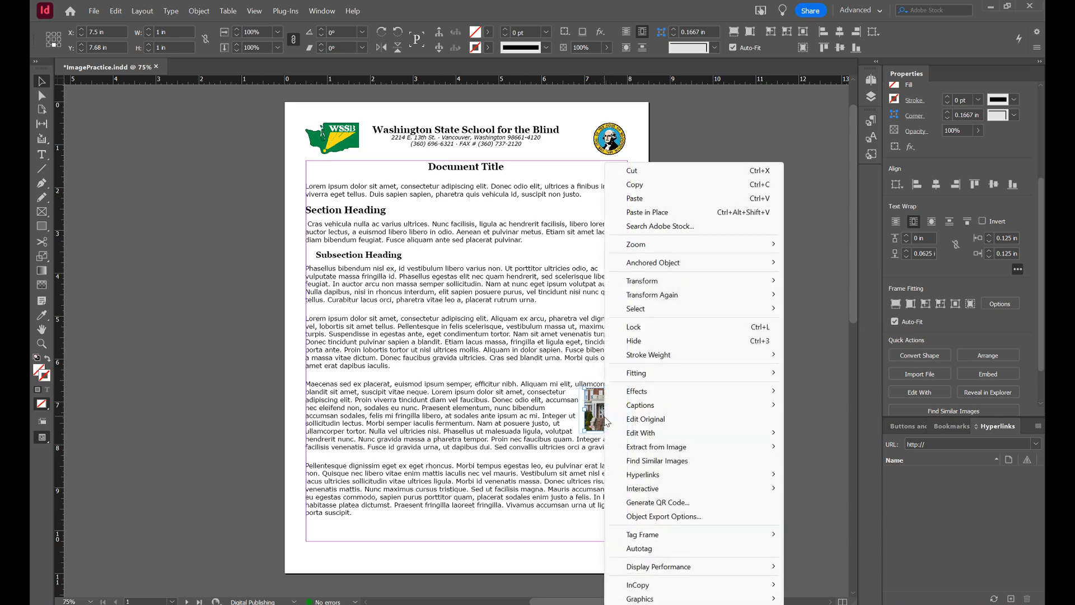
pyautogui.click(680, 518)
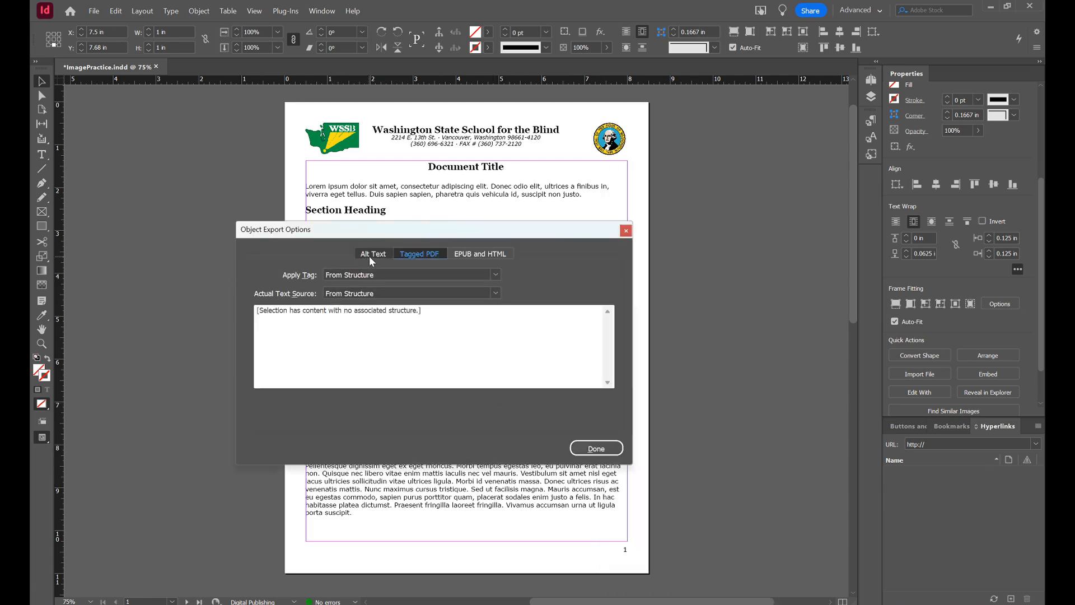
pyautogui.click(368, 255)
pyautogui.click(365, 275)
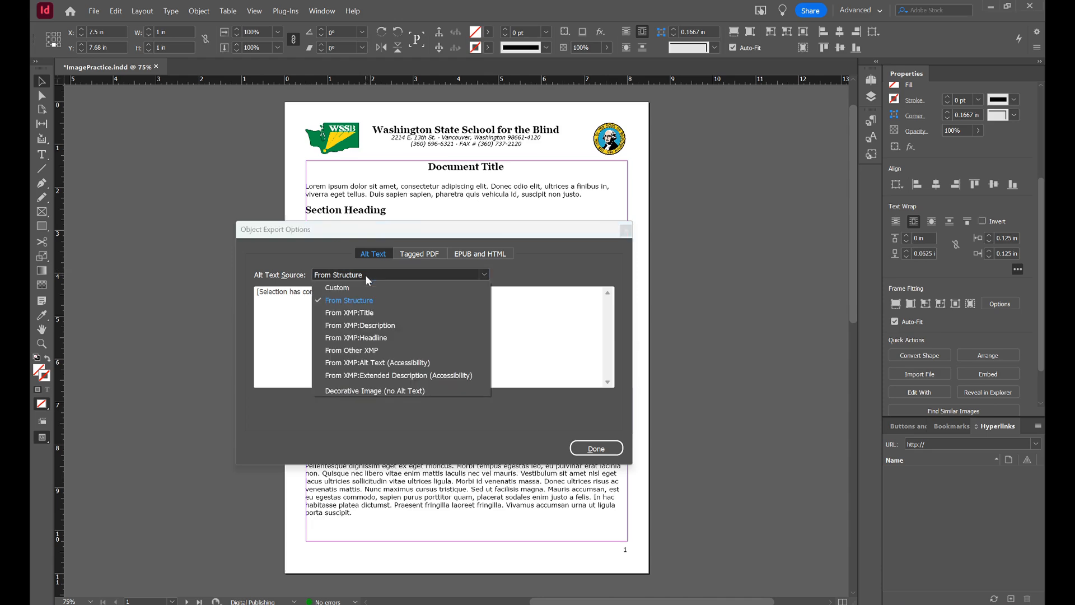
pyautogui.click(366, 287)
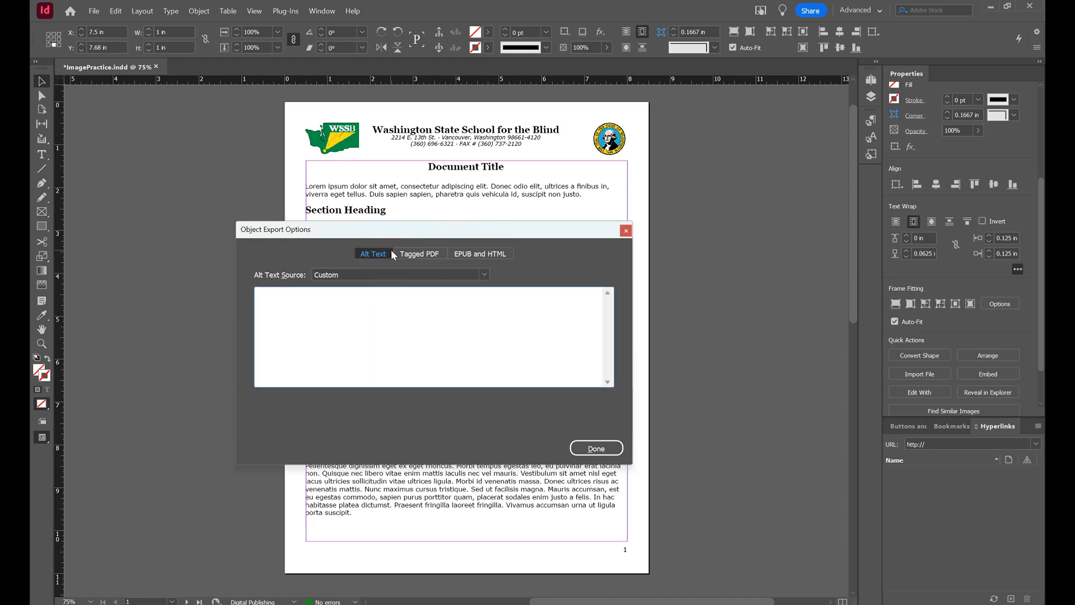
pyautogui.click(416, 310)
pyautogui.write('The front door of the Old Main building on ')
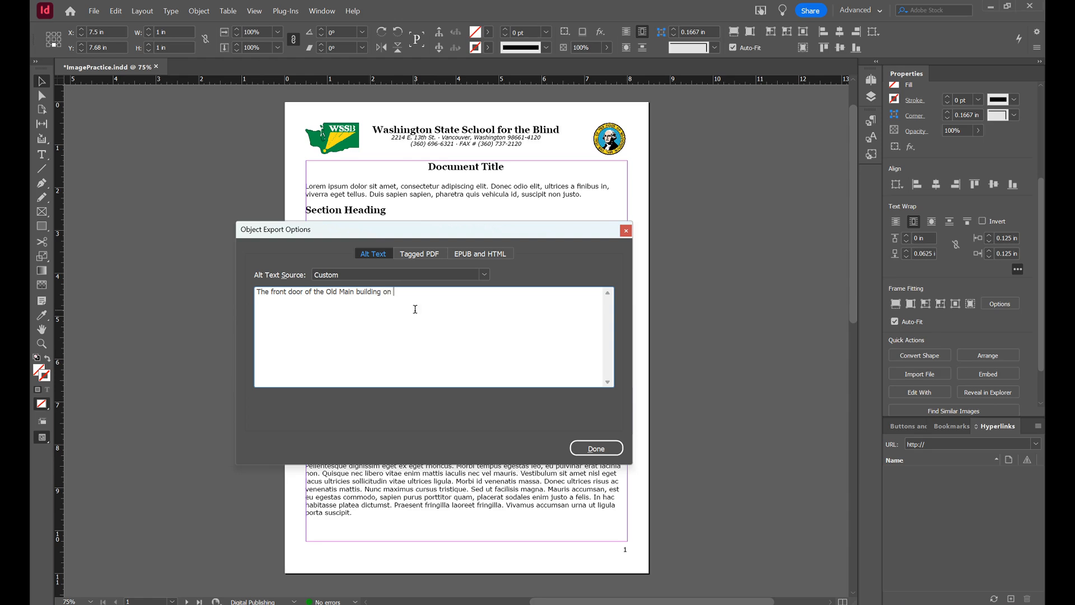
pyautogui.write('WSSB Campus.')
pyautogui.click(612, 451)
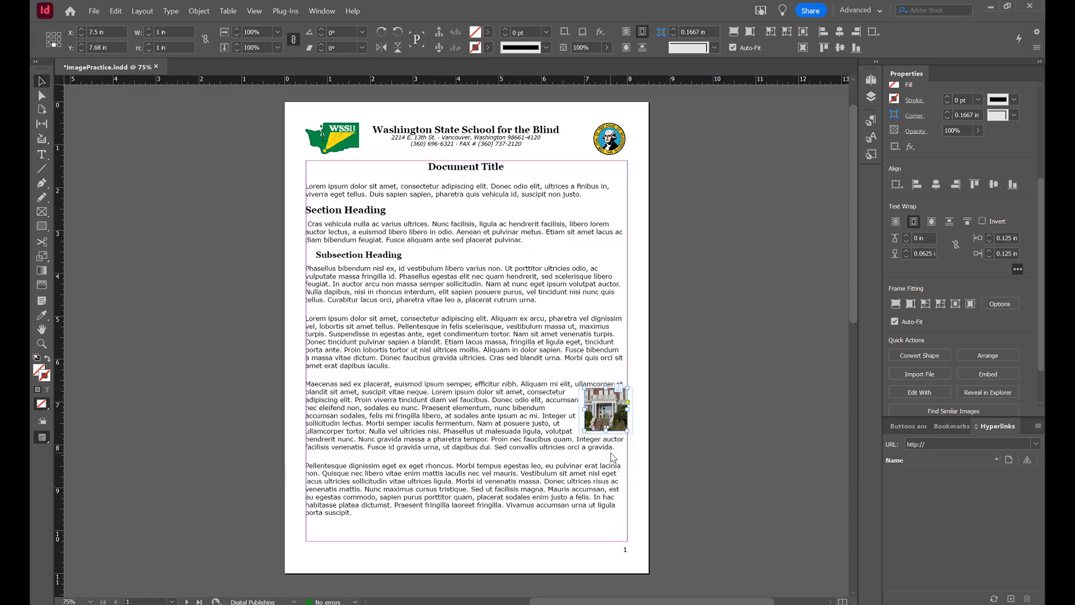
# Step: Place the unicorn image Picture4 from the Pictures folder in File Explorer into the InDesign document
pyautogui.click(711, 485)
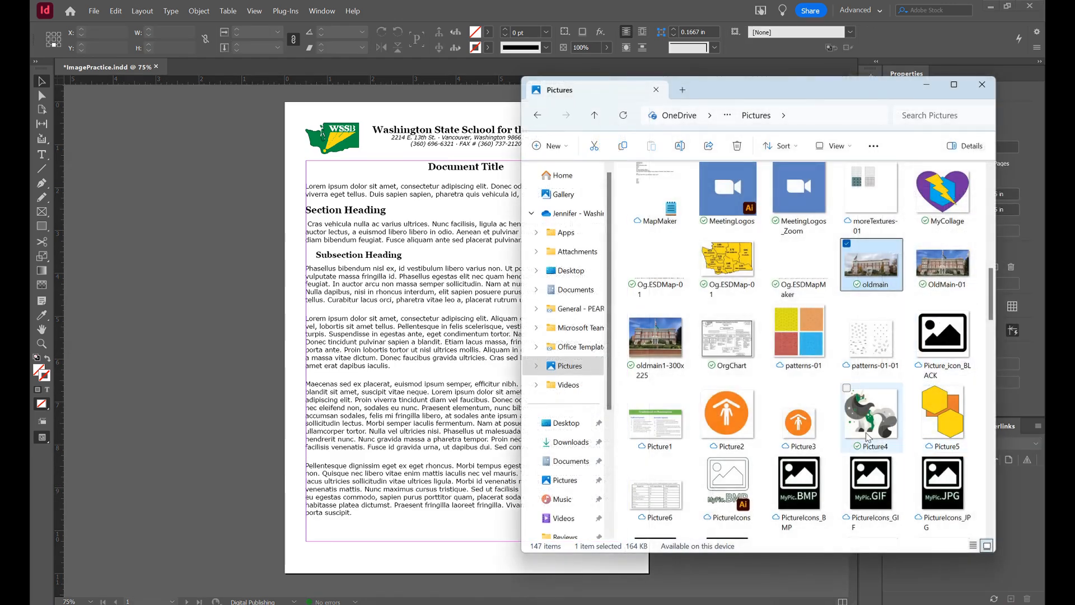
pyautogui.click(866, 433)
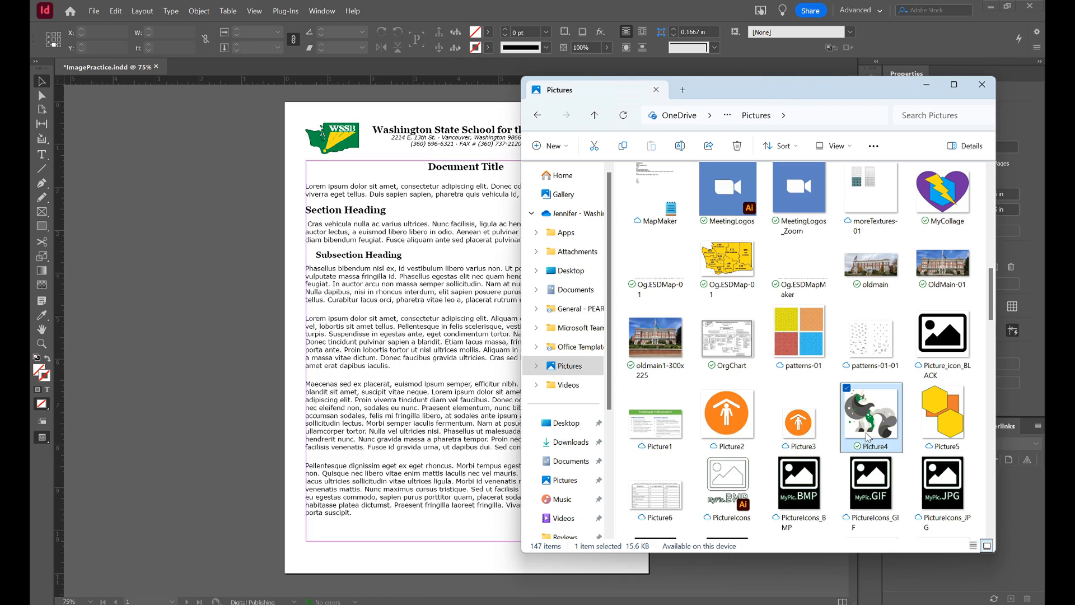
pyautogui.moveTo(874, 418); pyautogui.dragTo(254, 291)
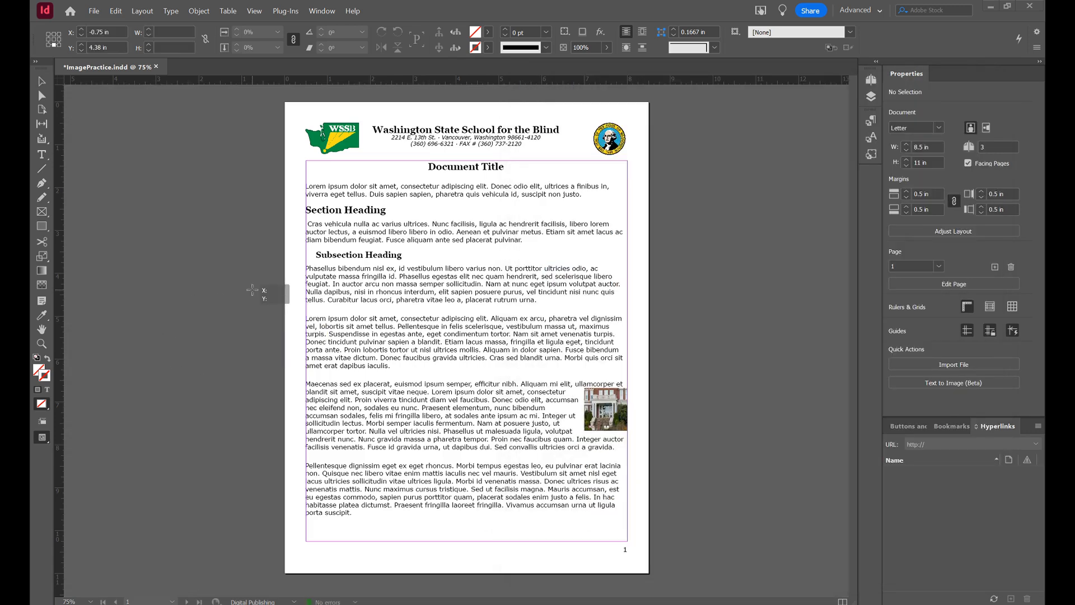
pyautogui.click(253, 291)
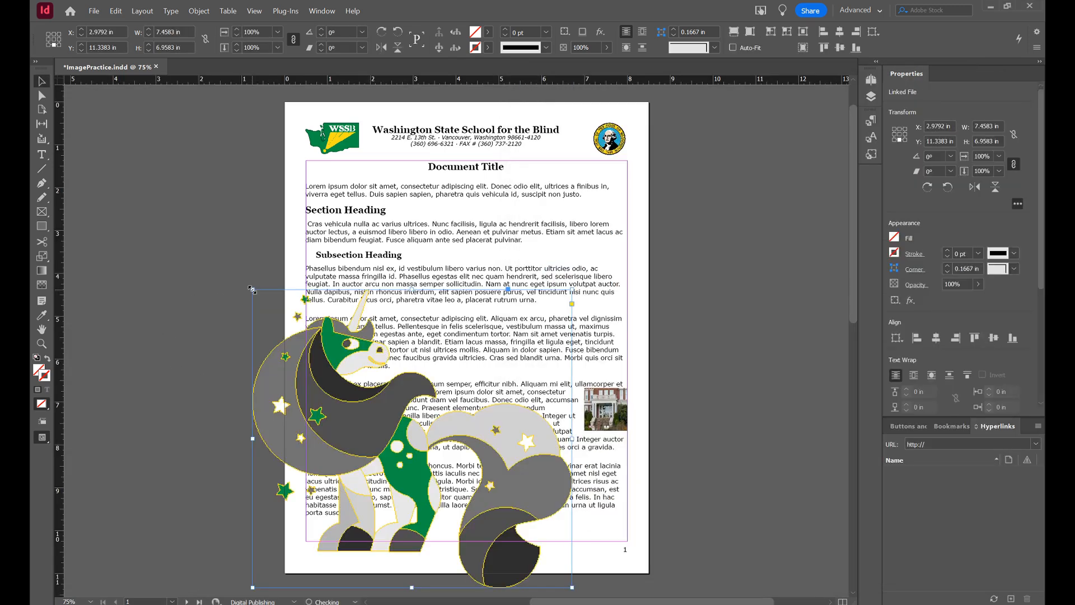
# Step: Move the unicorn image onto the page and convert its frame shape to an ellipse
pyautogui.scroll(-4, 972, 303)
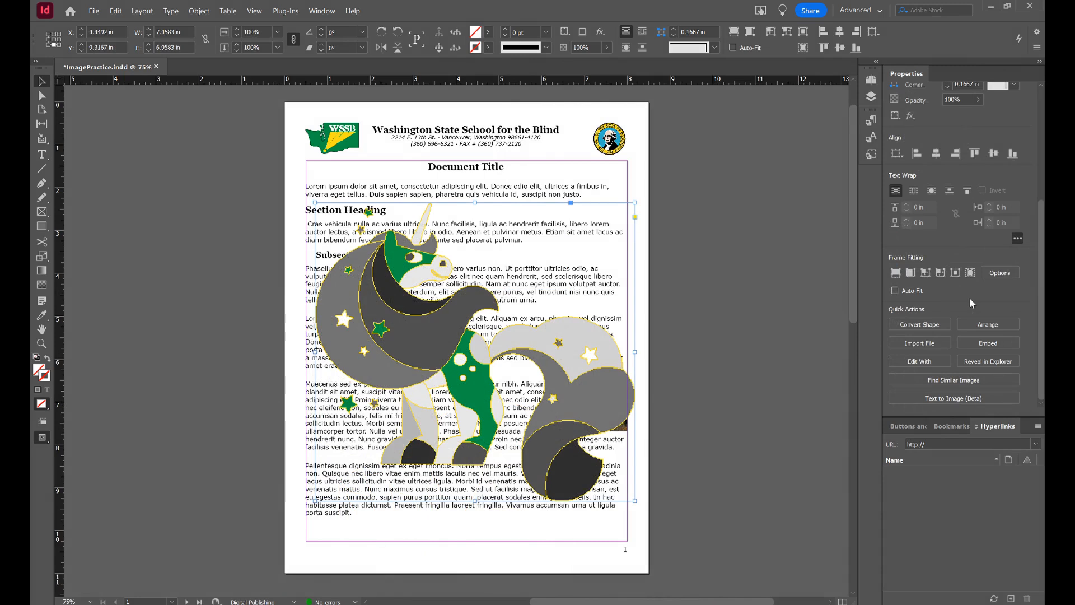
pyautogui.click(924, 327)
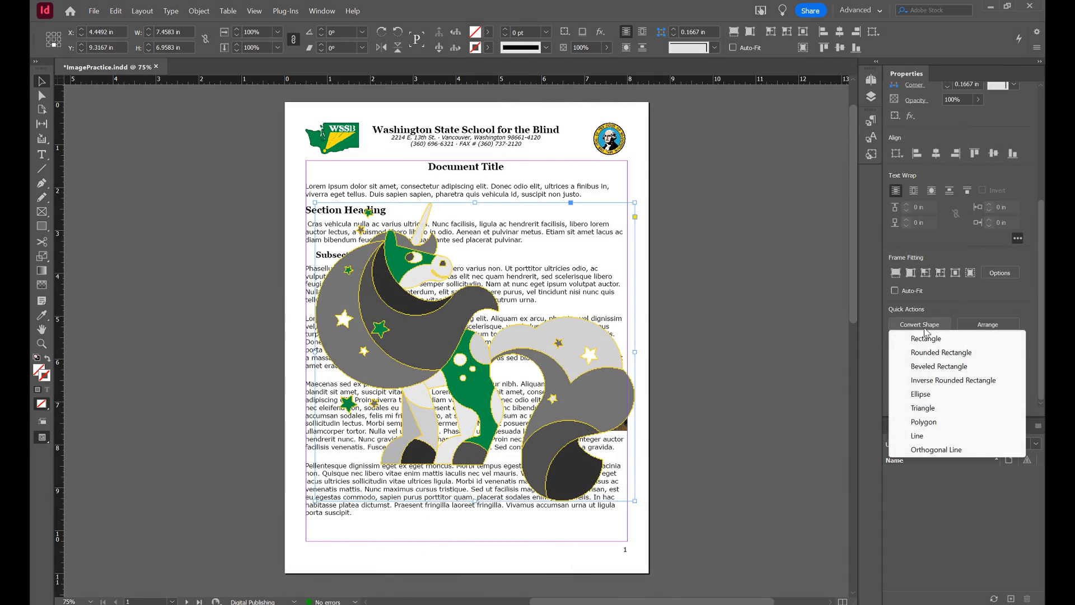
pyautogui.click(922, 396)
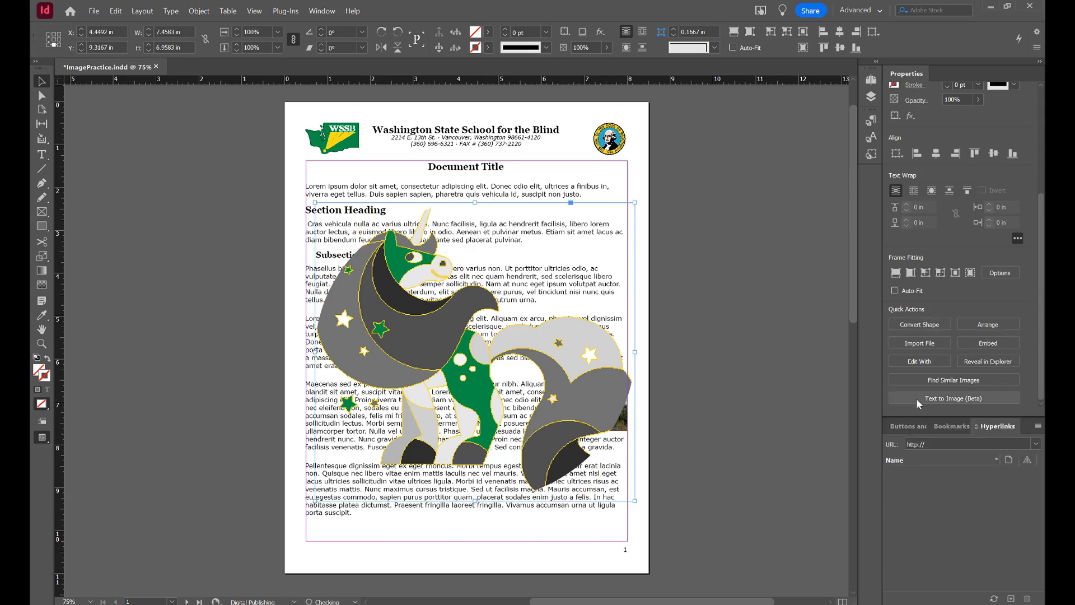
# Step: Crop the unicorn's elliptical frame to 4 in by 4 in around the head and turn on Auto-Fit
pyautogui.moveTo(636, 502); pyautogui.dragTo(468, 359)
pyautogui.doubleClick(983, 126)
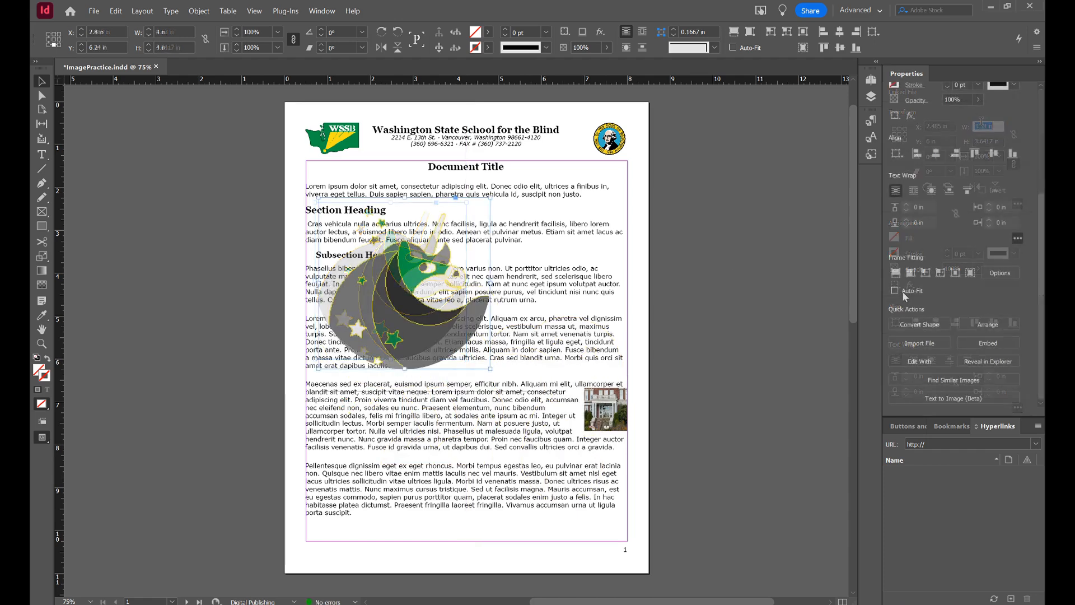
pyautogui.click(903, 293)
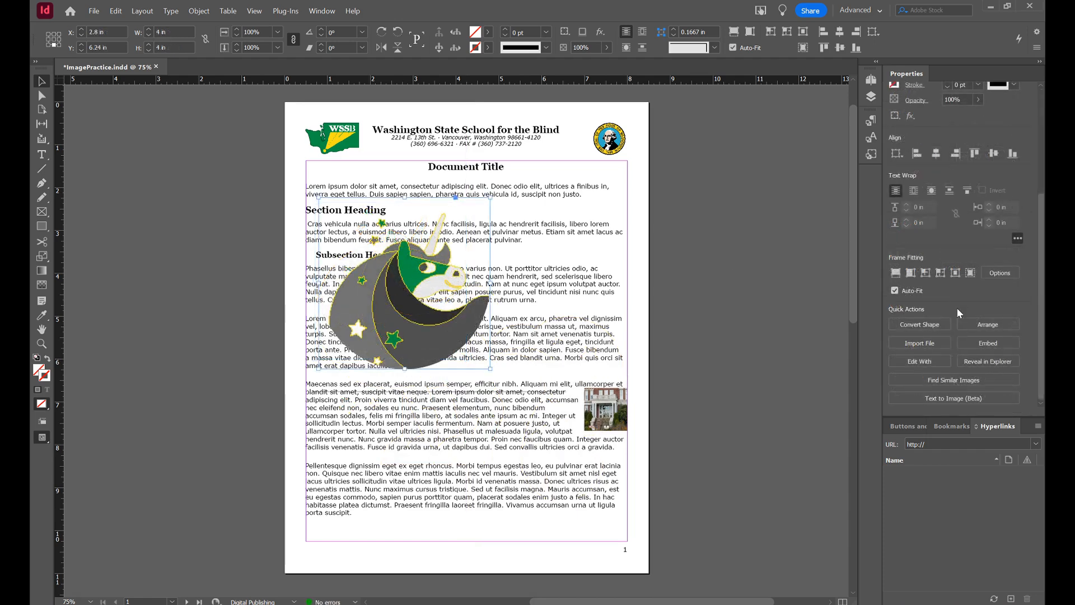
# Step: Link the unicorn frame's width and height, resize it to 1 in, and position it at the left margin over the second "Lorem ipsum" paragraph
pyautogui.scroll(5, 957, 307)
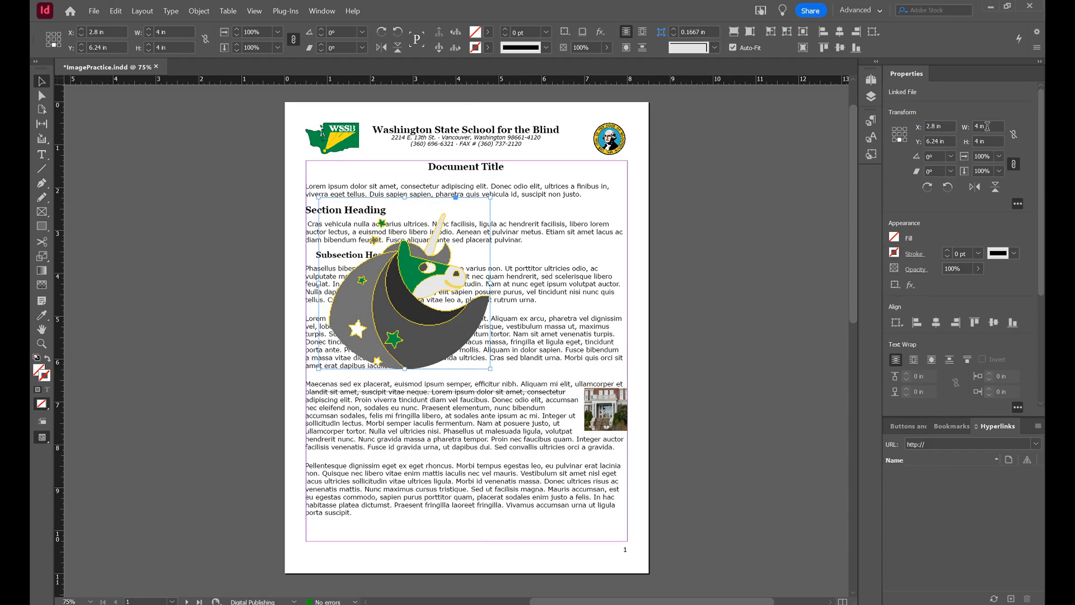
pyautogui.click(1014, 134)
pyautogui.doubleClick(990, 125)
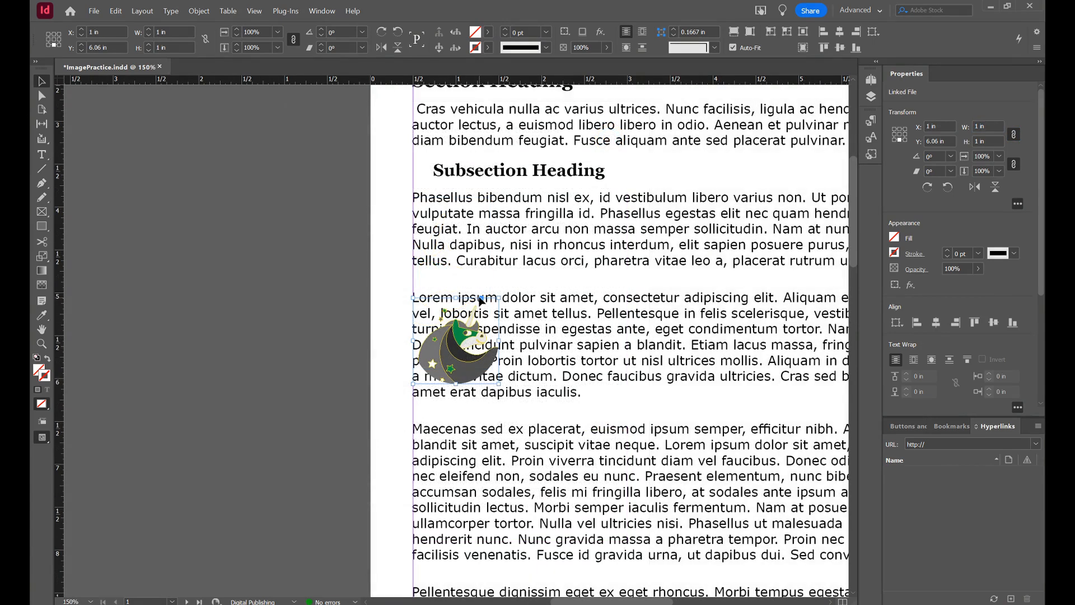
# Step: Anchor the unicorn frame to the start of the "Lorem ipsum" paragraph and wrap text around its object shape with a 0.0625 in offset
pyautogui.moveTo(480, 298); pyautogui.dragTo(413, 295)
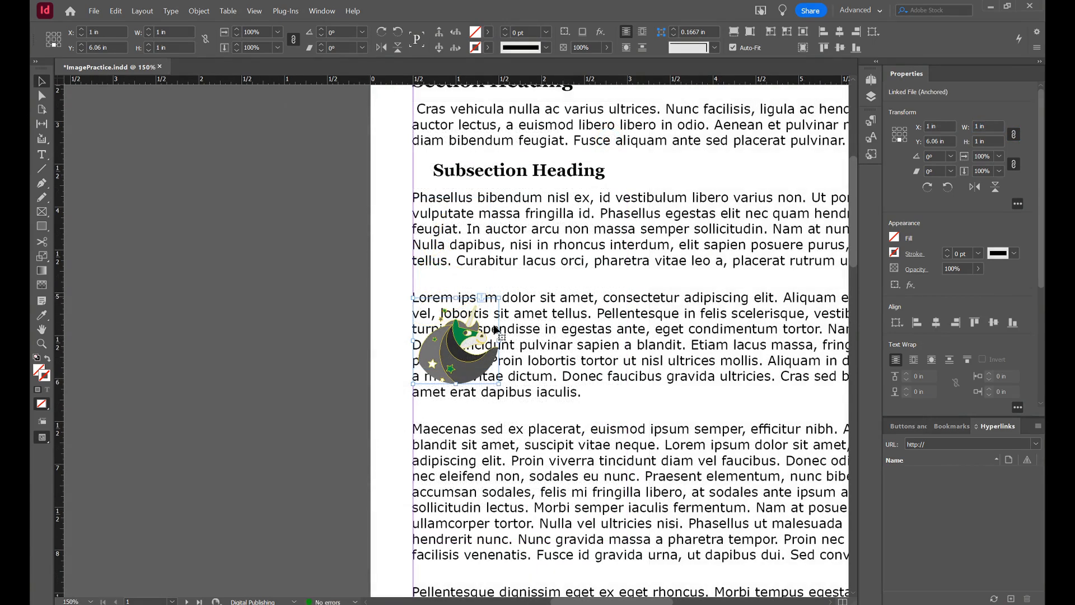
pyautogui.click(933, 360)
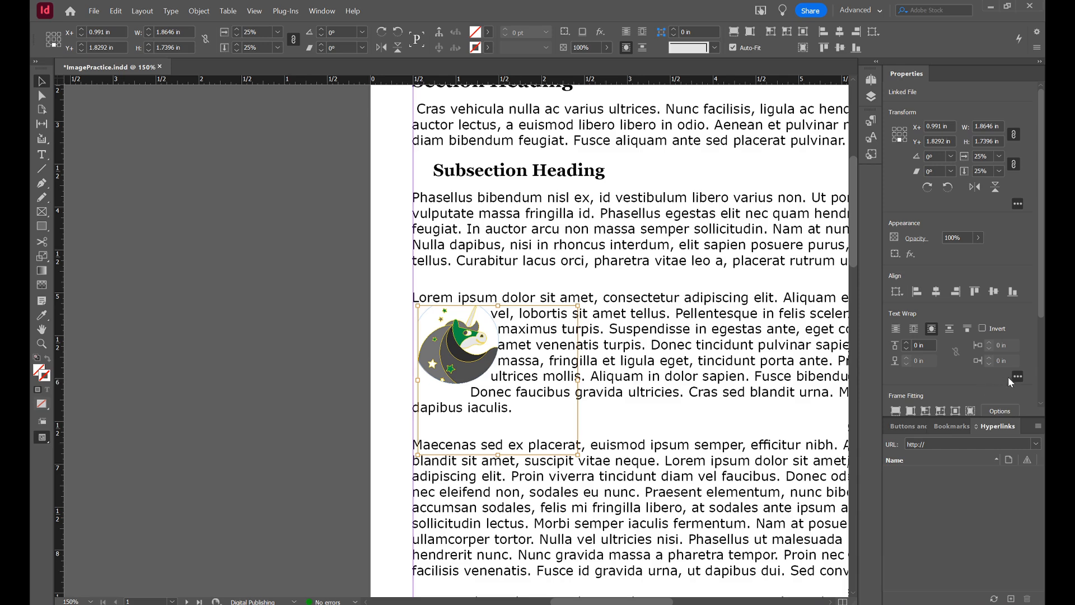
pyautogui.click(905, 342)
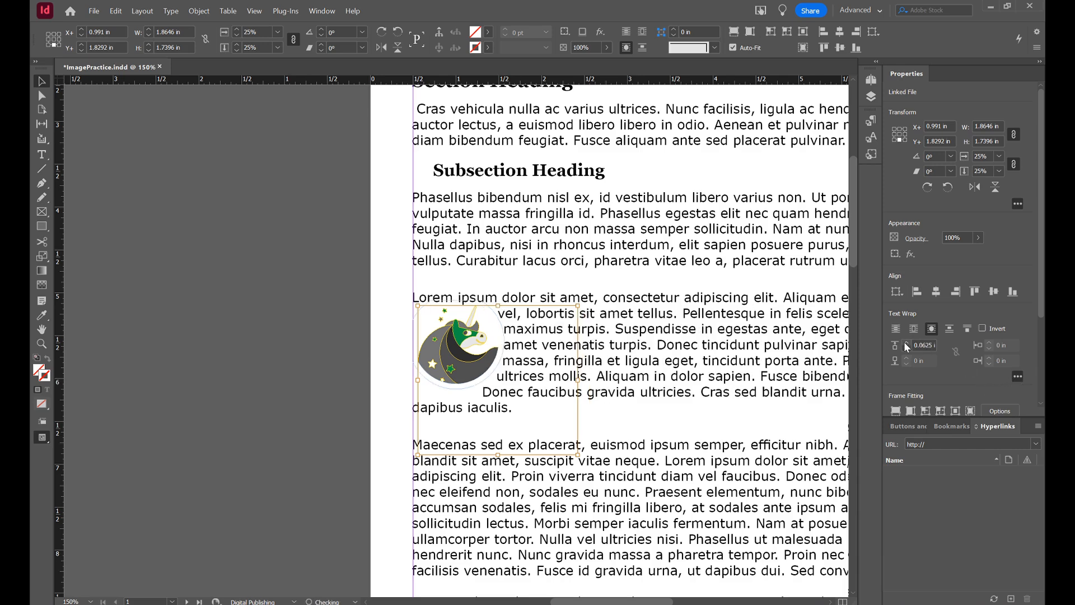
pyautogui.click(287, 444)
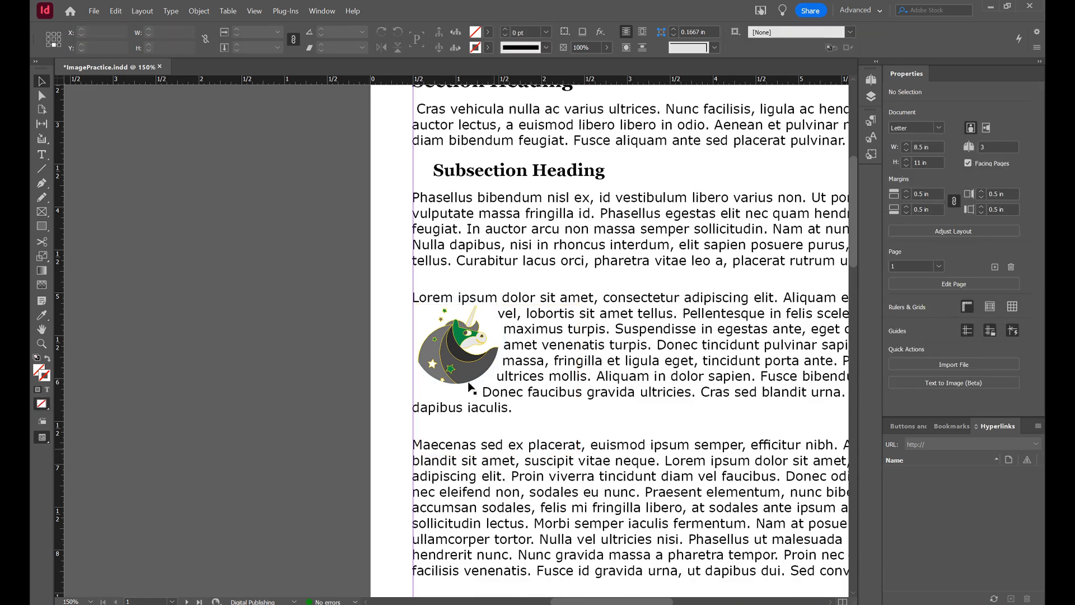
pyautogui.hscroll(-3, 463, 354)
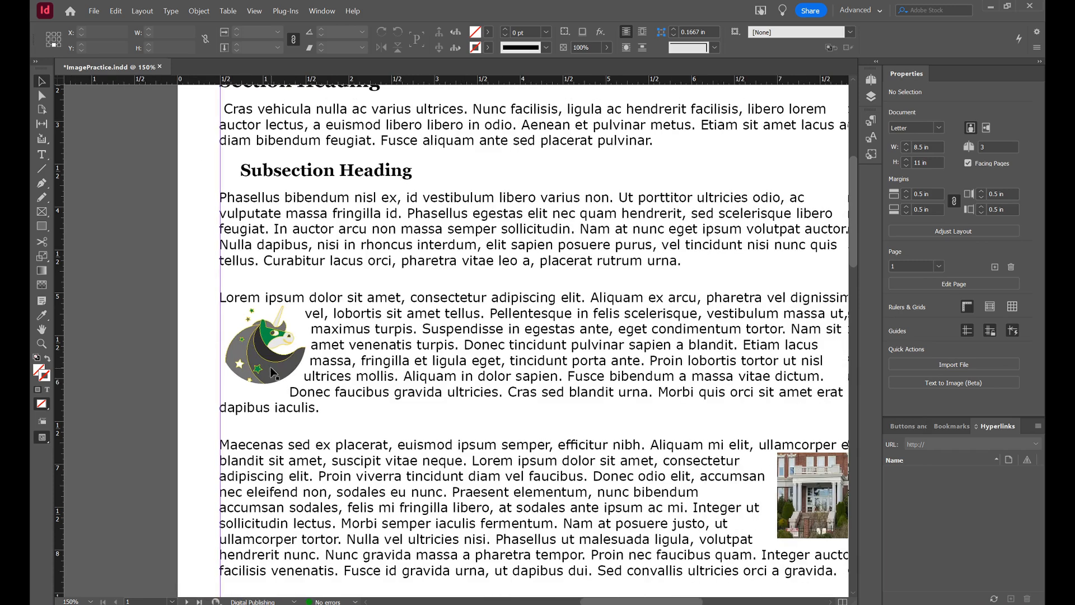
# Step: Set the unicorn frame's tagged PDF export tag to Artifact in its Object Export Options
pyautogui.click(255, 361)
pyautogui.rightClick(255, 361)
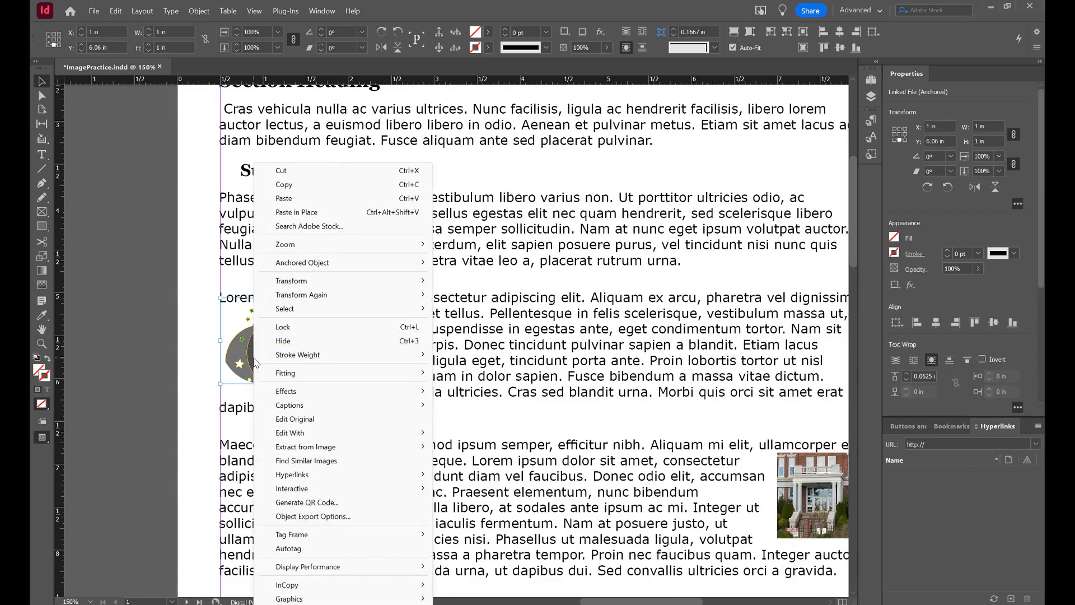
pyautogui.click(343, 517)
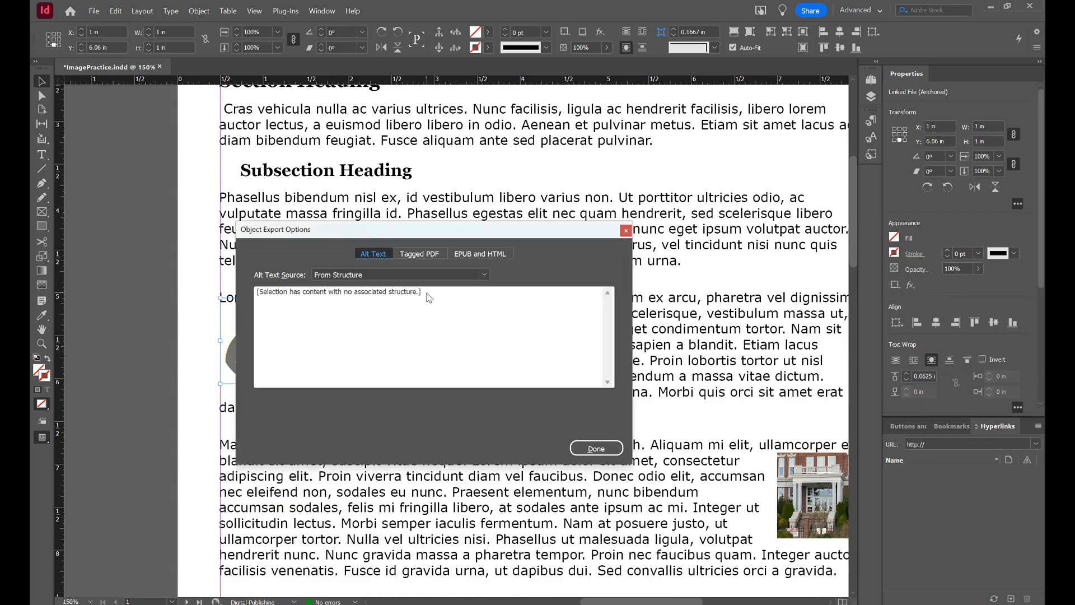
pyautogui.click(424, 255)
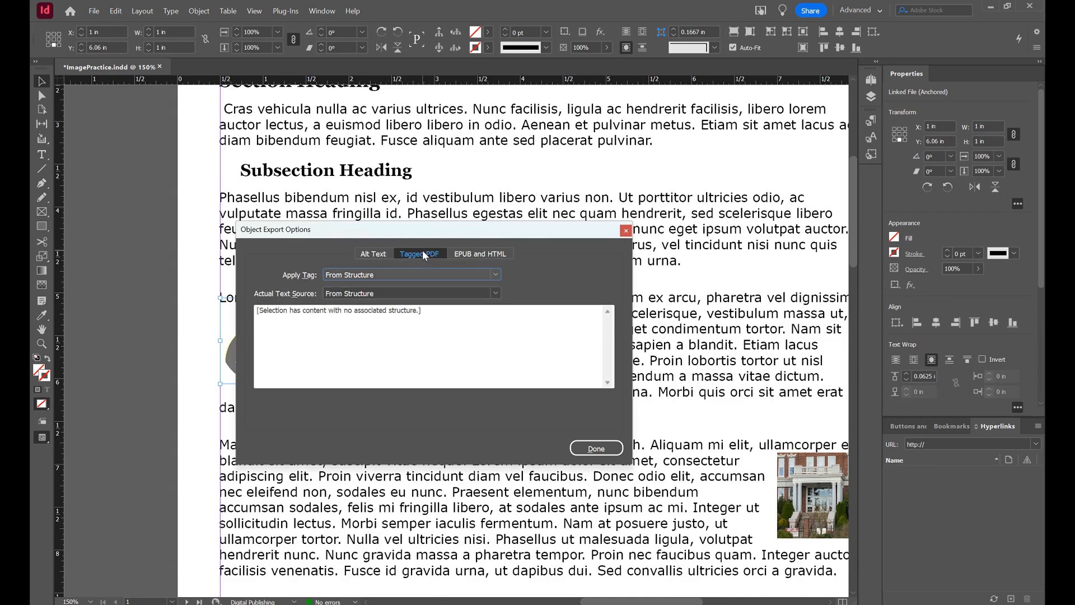
pyautogui.click(368, 275)
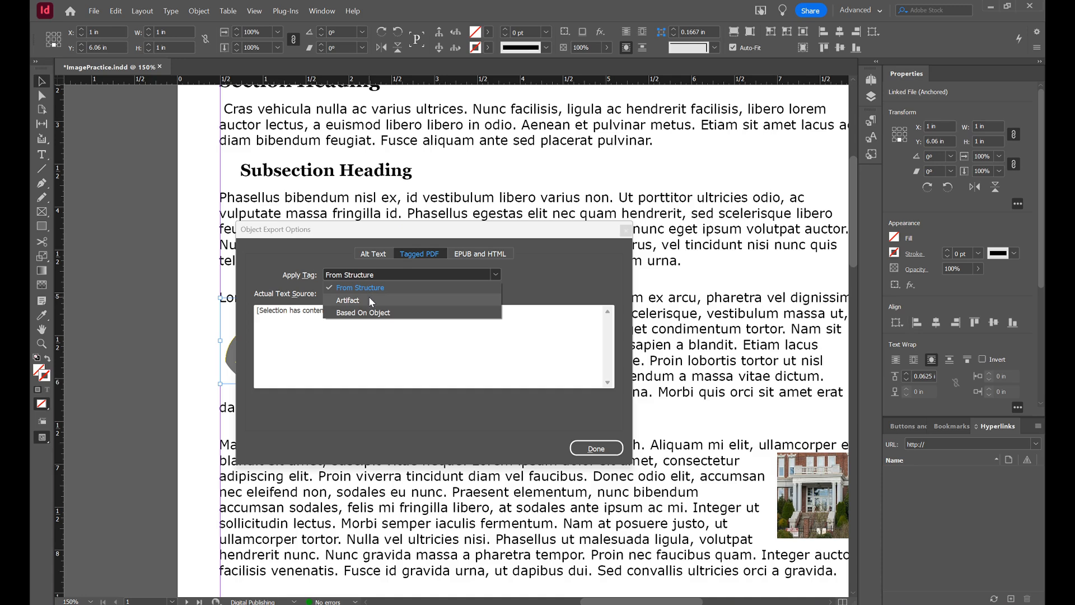
pyautogui.click(369, 297)
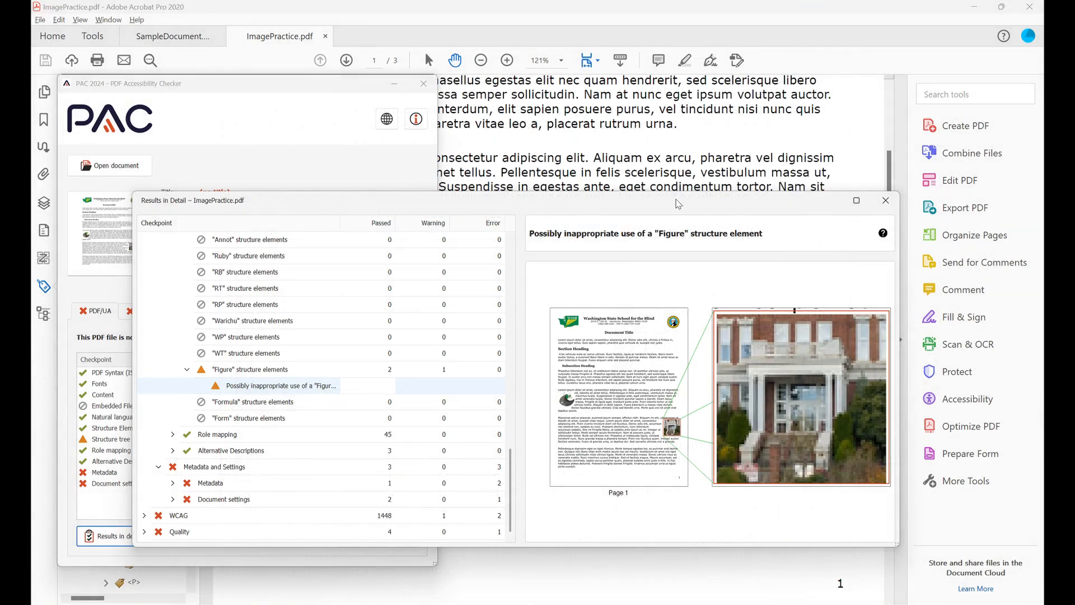
# Step: Switch to ImagePractice.pdf in Acrobat and open the attribute objects of the building photo's Figure tag for editing
pyautogui.click(590, 152)
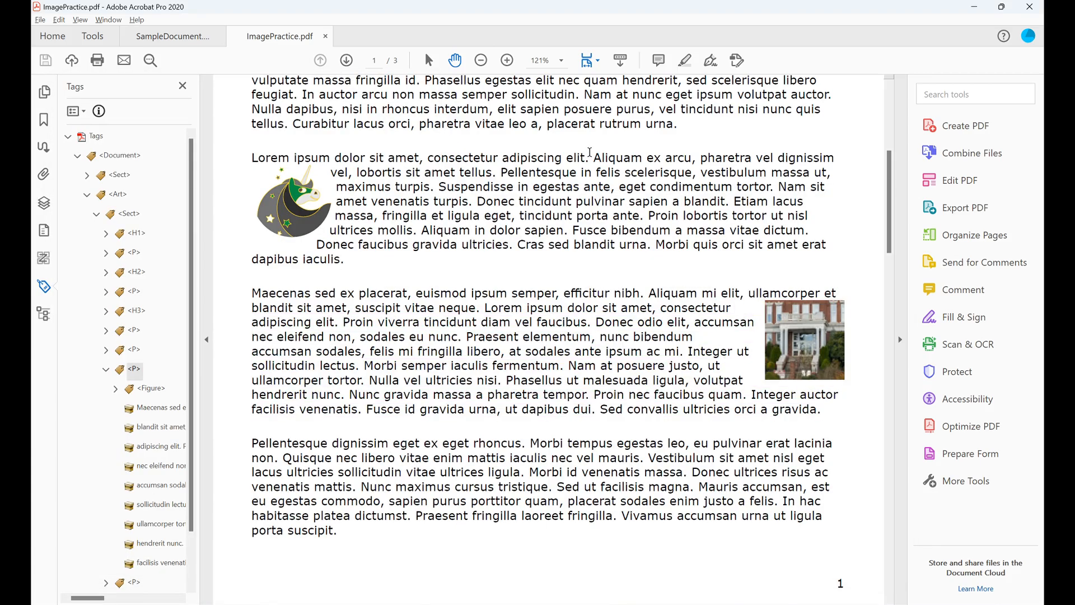
pyautogui.moveTo(148, 389)
pyautogui.mouseDown()
pyautogui.moveTo(104, 350)
pyautogui.moveTo(95, 358)
pyautogui.moveTo(144, 382)
pyautogui.moveTo(142, 397)
pyautogui.mouseUp()
pyautogui.click(146, 379)
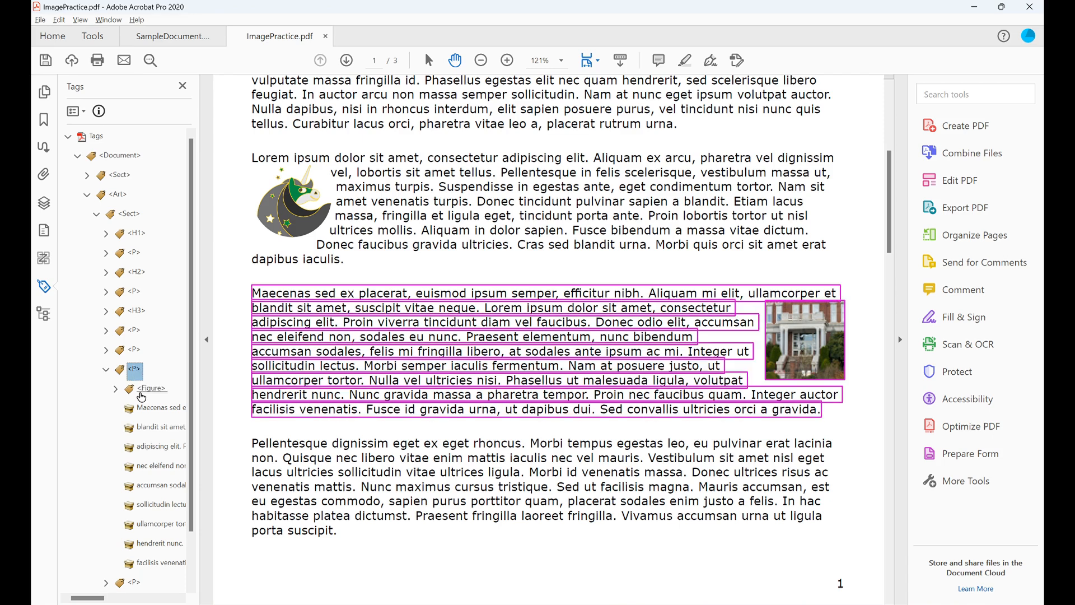
pyautogui.rightClick(140, 393)
pyautogui.click(168, 385)
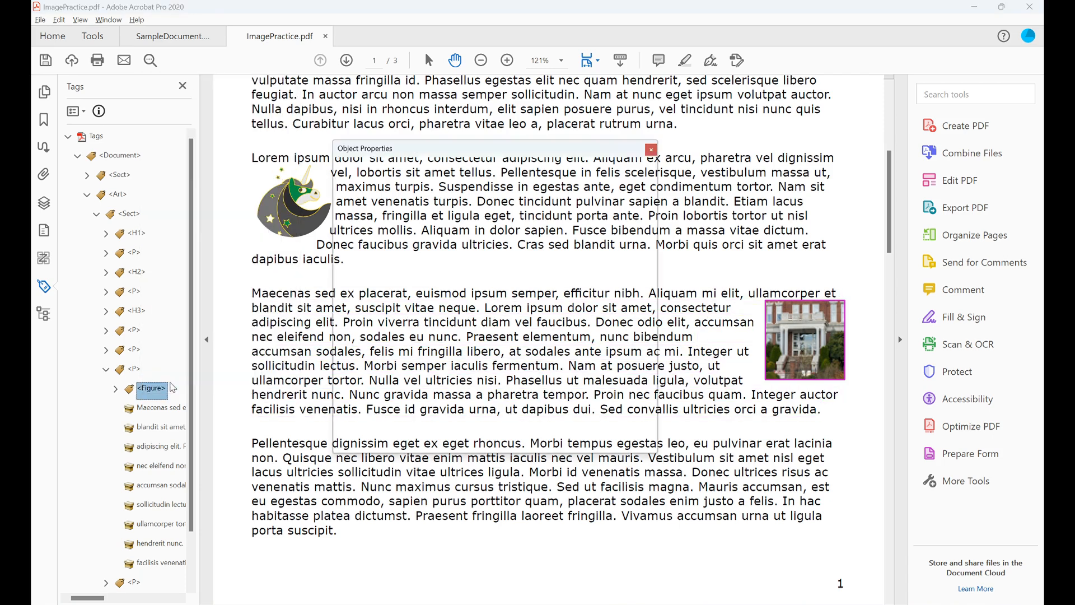
pyautogui.click(470, 394)
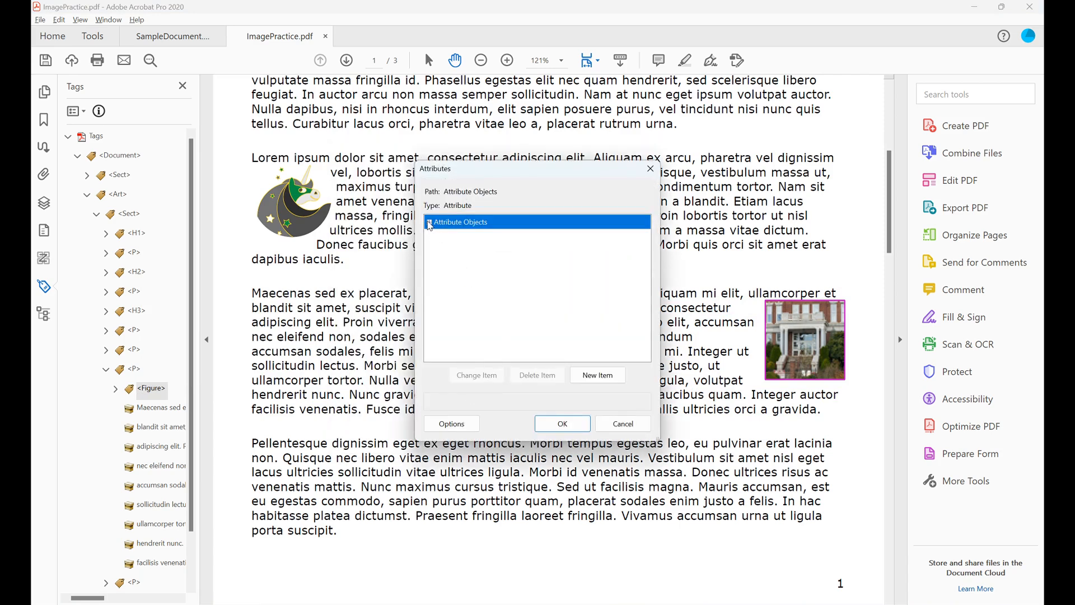
# Step: Delete the /Placement /Block entry from Attribute Object 1 of the building photo's Figure tag and save the PDF
pyautogui.click(429, 222)
pyautogui.click(438, 236)
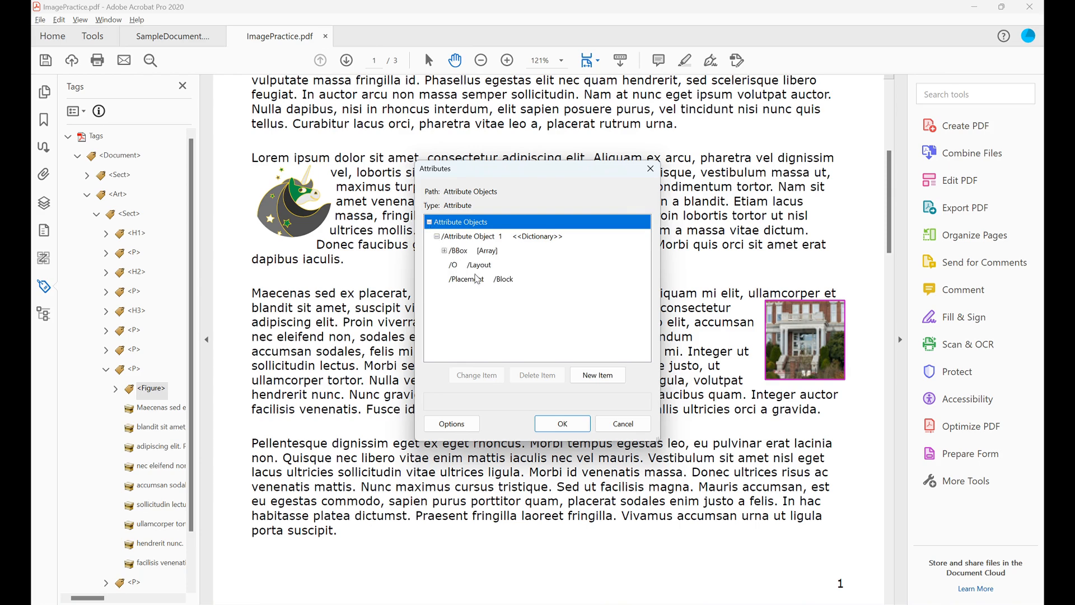
pyautogui.click(477, 279)
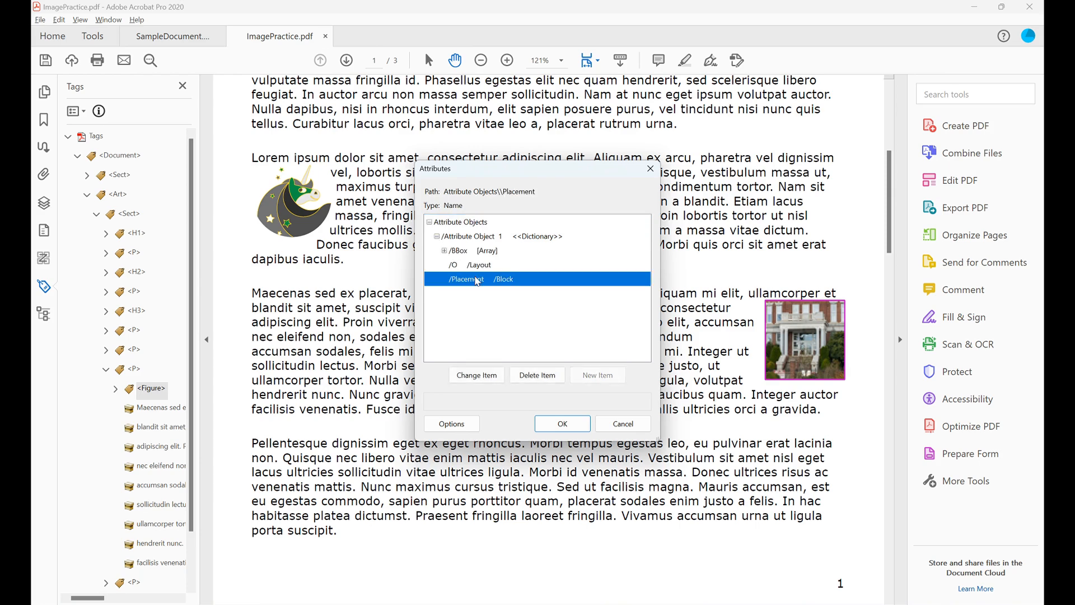
pyautogui.click(535, 374)
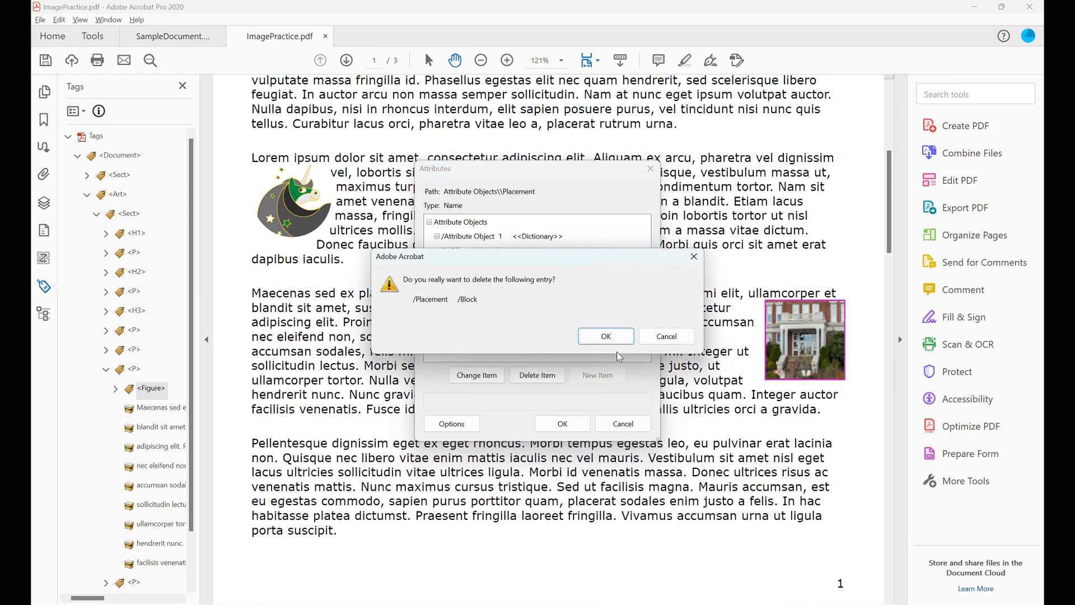
pyautogui.click(606, 336)
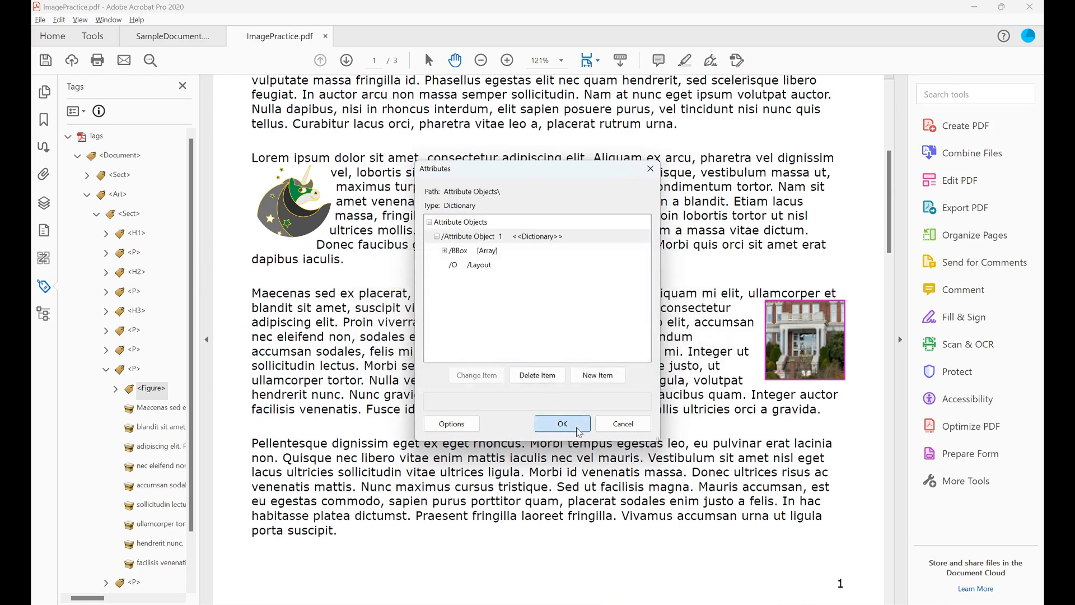
pyautogui.click(563, 424)
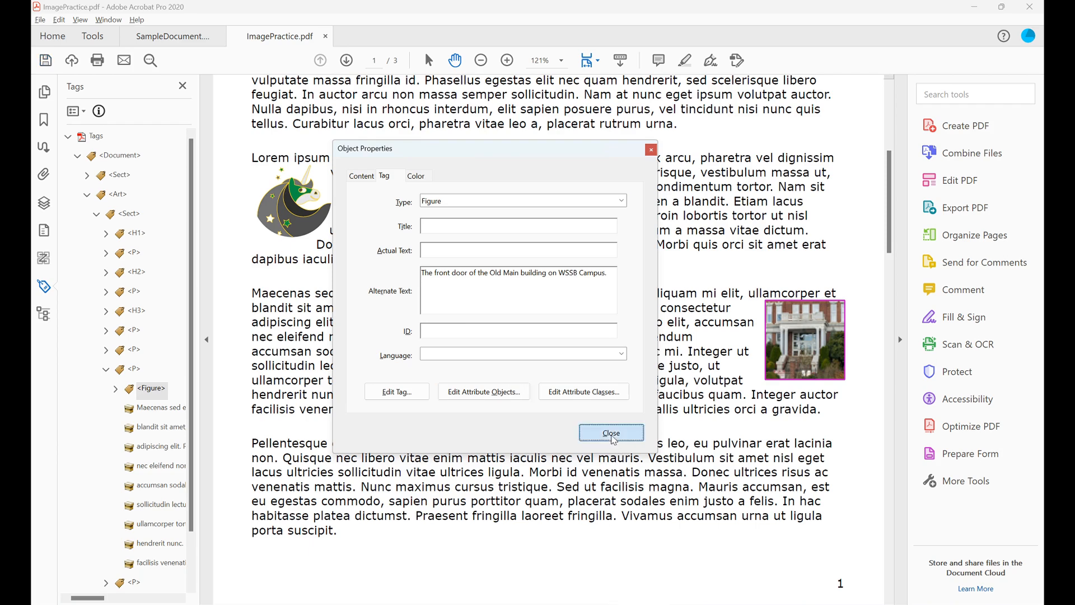
pyautogui.click(612, 435)
pyautogui.click(46, 59)
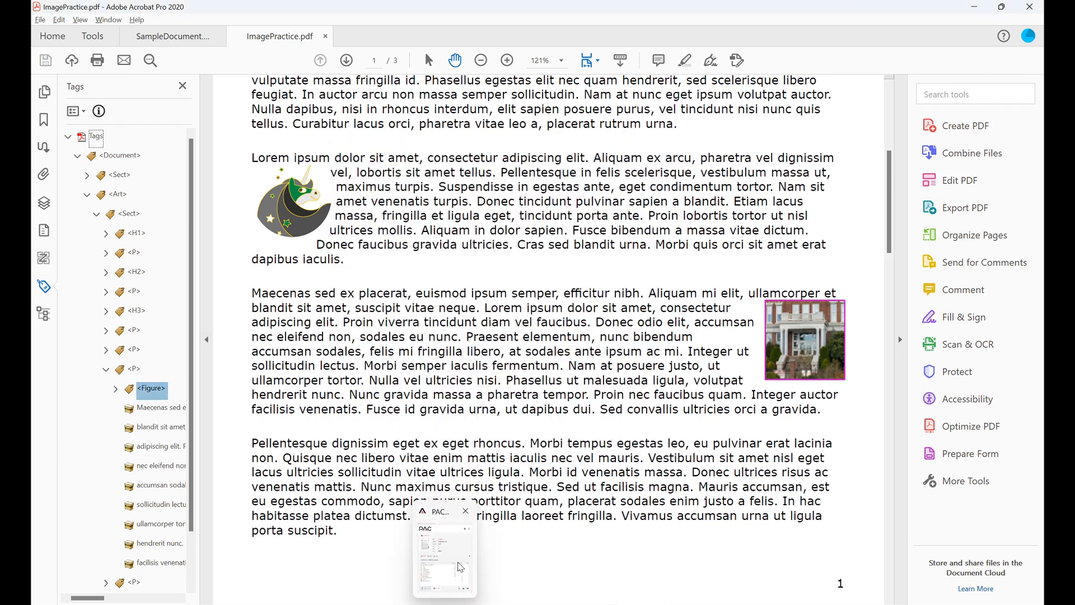
# Step: Switch to PAC 2024, close the detailed results and rerun the accessibility check on ImagePractice.pdf
pyautogui.click(460, 565)
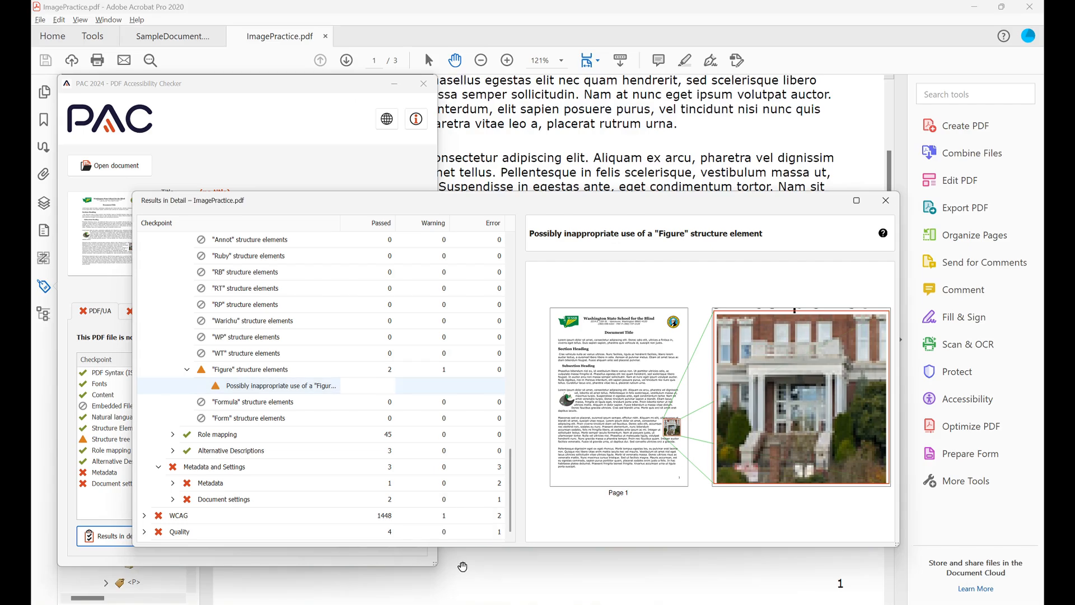
pyautogui.click(886, 200)
pyautogui.click(419, 309)
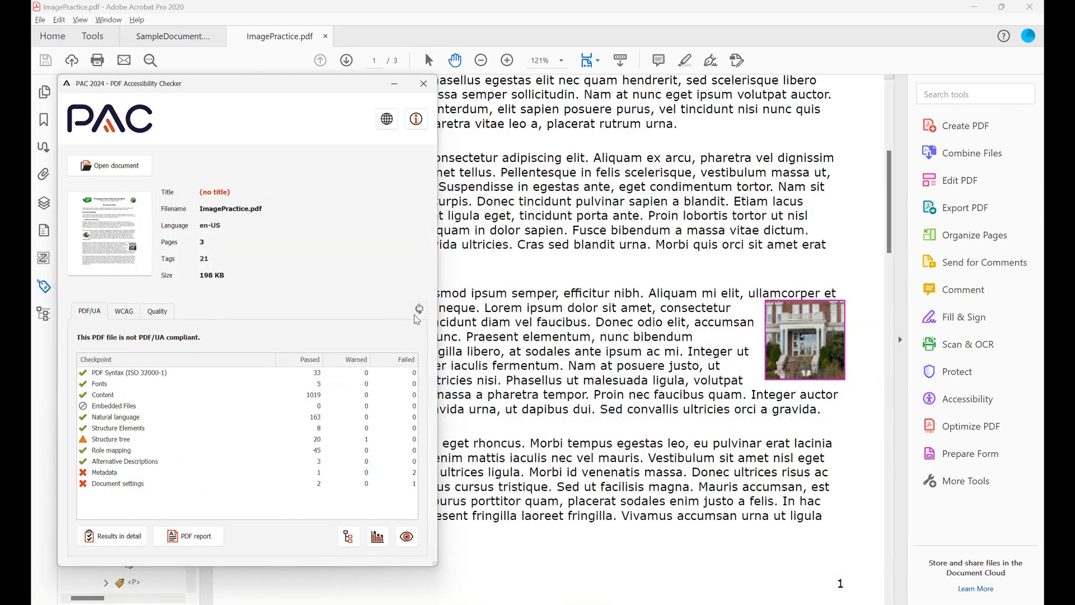